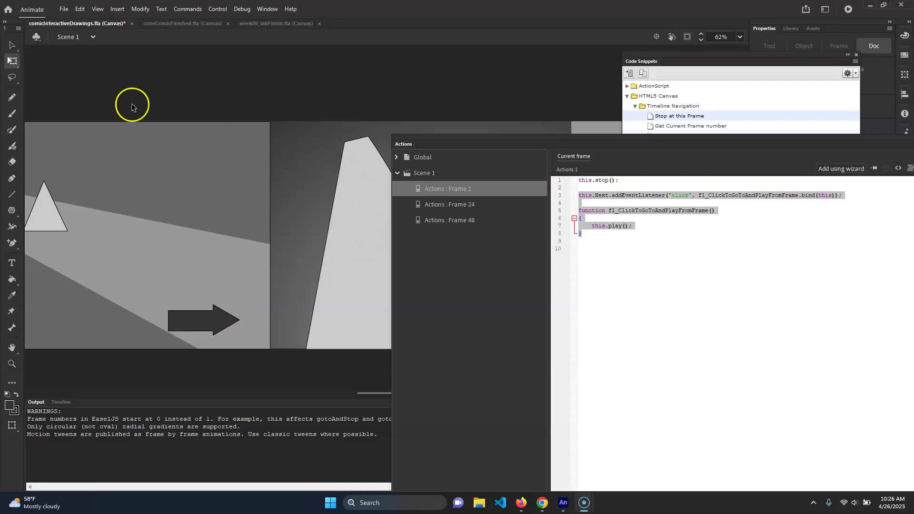
# Step: Close the floating Actions and Code Snippets windows so the slide artwork is unobstructed
pyautogui.moveTo(177, 202); pyautogui.dragTo(260, 206)
pyautogui.moveTo(568, 138); pyautogui.dragTo(318, 138)
pyautogui.click(746, 135)
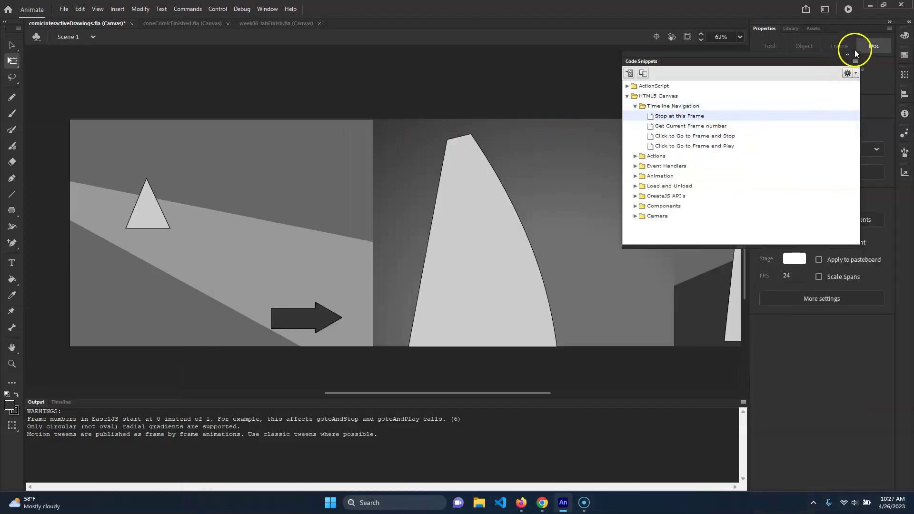
pyautogui.click(857, 55)
pyautogui.moveTo(490, 215); pyautogui.dragTo(445, 208)
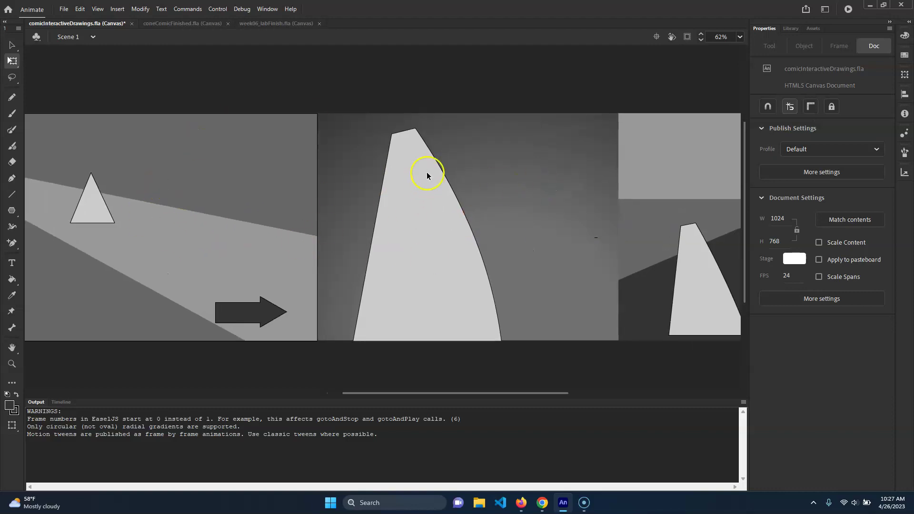
# Step: Look through the library previews of the Slide01_mc, Slide02_mc and Slide03_mc symbols
pyautogui.click(792, 28)
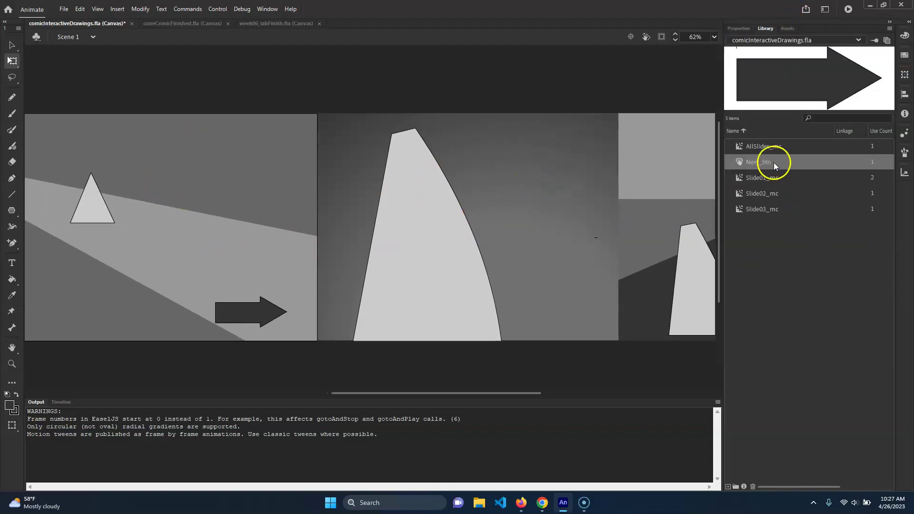
pyautogui.click(765, 178)
pyautogui.click(769, 200)
pyautogui.click(767, 208)
pyautogui.click(764, 194)
pyautogui.click(764, 179)
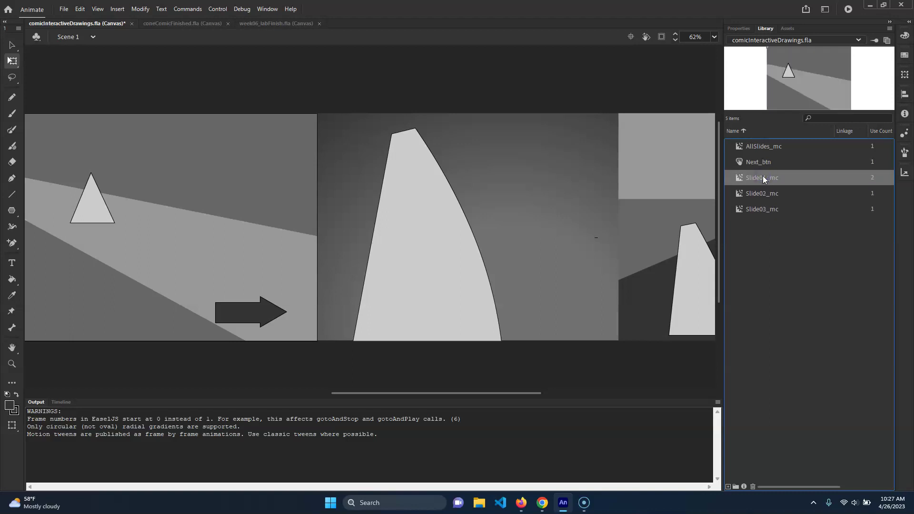
# Step: Show the timeline and go into the AllSlides_mc symbol, opening the nested Slide01_mc movie clip for editing
pyautogui.hscroll(-3, 265, 349)
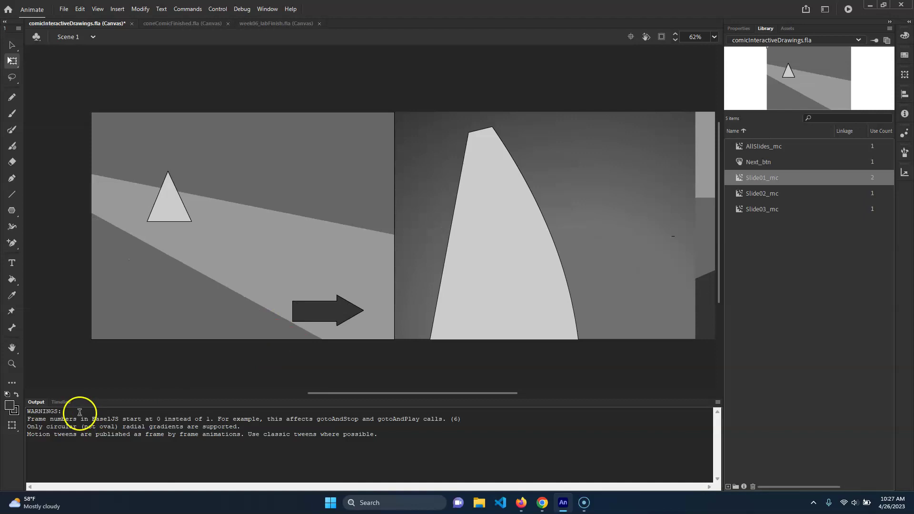
pyautogui.click(61, 402)
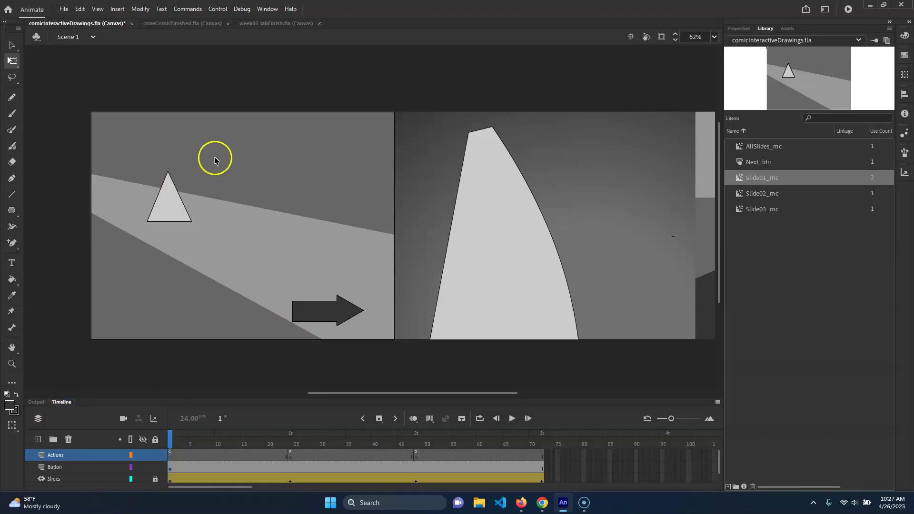
pyautogui.doubleClick(232, 204)
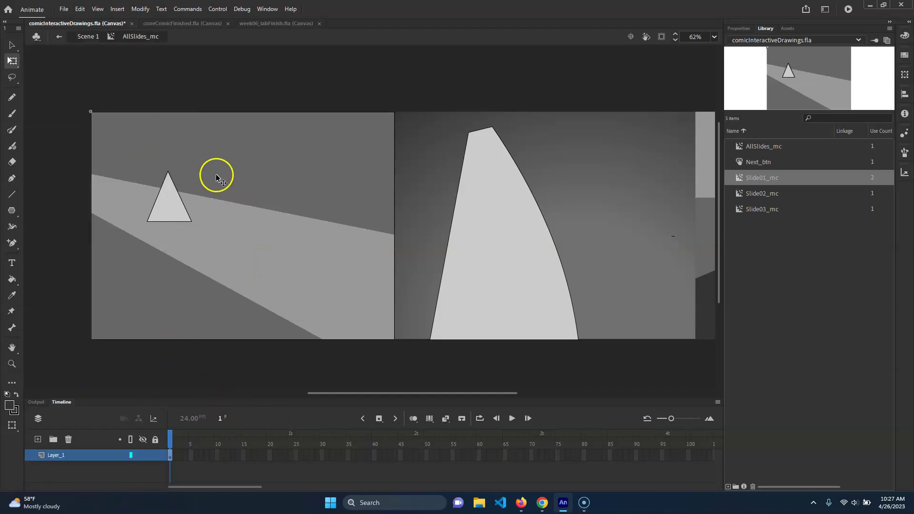
pyautogui.click(311, 224)
pyautogui.click(667, 200)
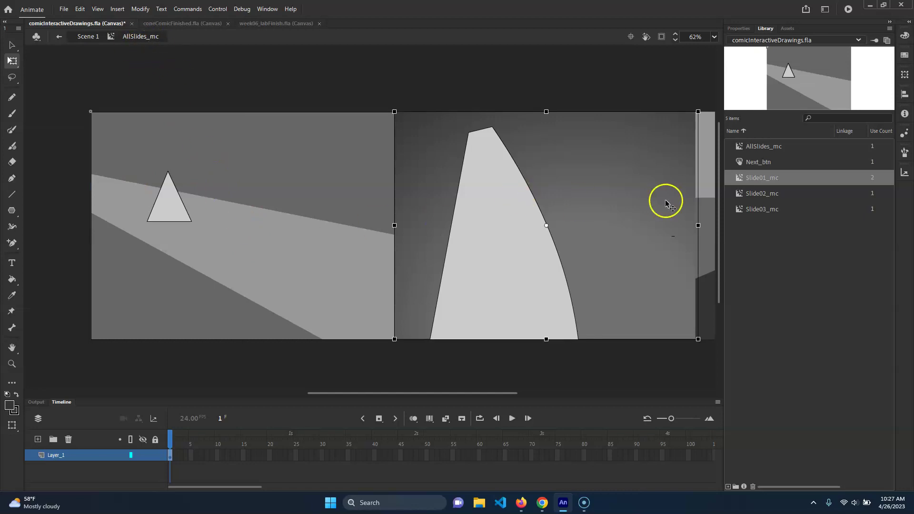
pyautogui.click(240, 206)
pyautogui.doubleClick(284, 206)
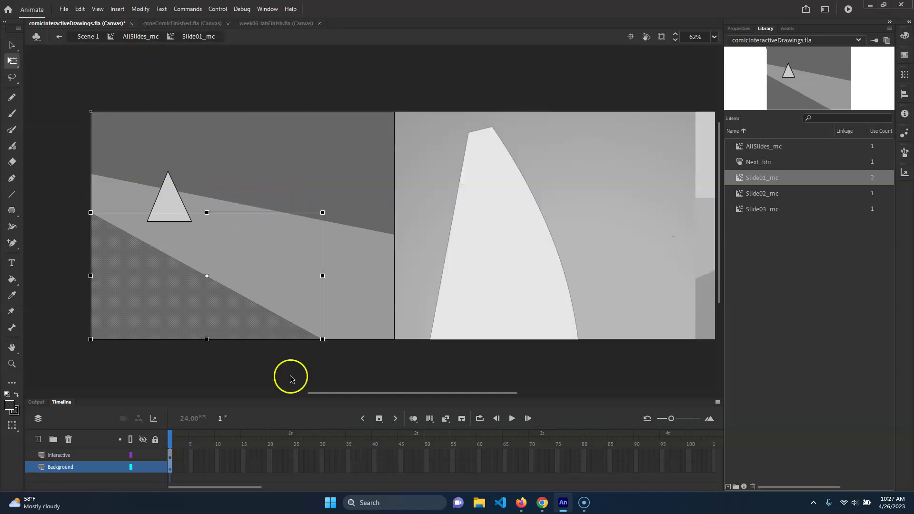
pyautogui.click(195, 38)
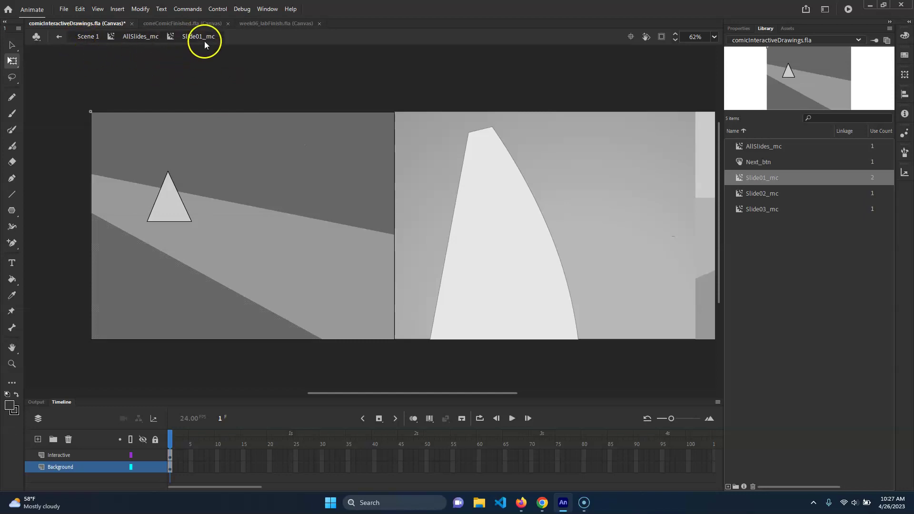
# Step: Check which artwork sits on the Interactive and Background layers of Slide01_mc, and lock the Background layer
pyautogui.click(81, 458)
pyautogui.click(74, 466)
pyautogui.click(76, 456)
pyautogui.click(71, 466)
pyautogui.click(74, 456)
pyautogui.click(73, 466)
pyautogui.click(77, 457)
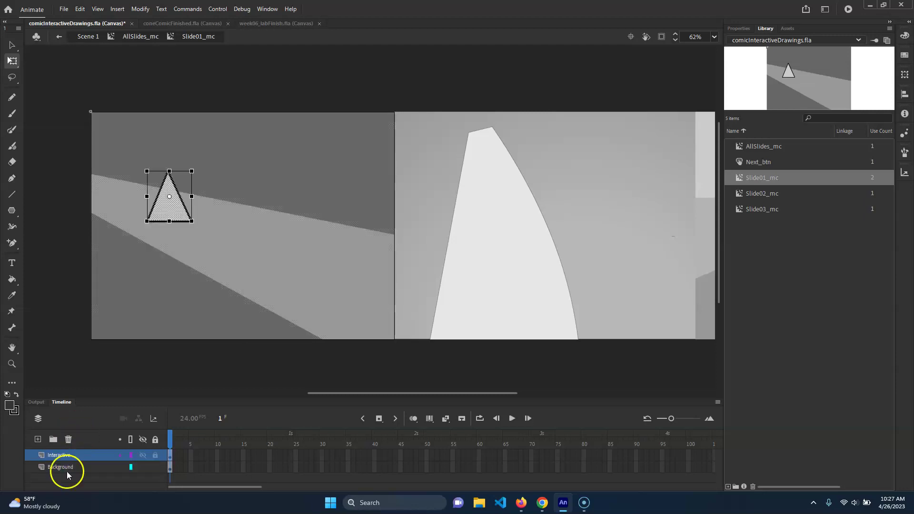
pyautogui.click(141, 468)
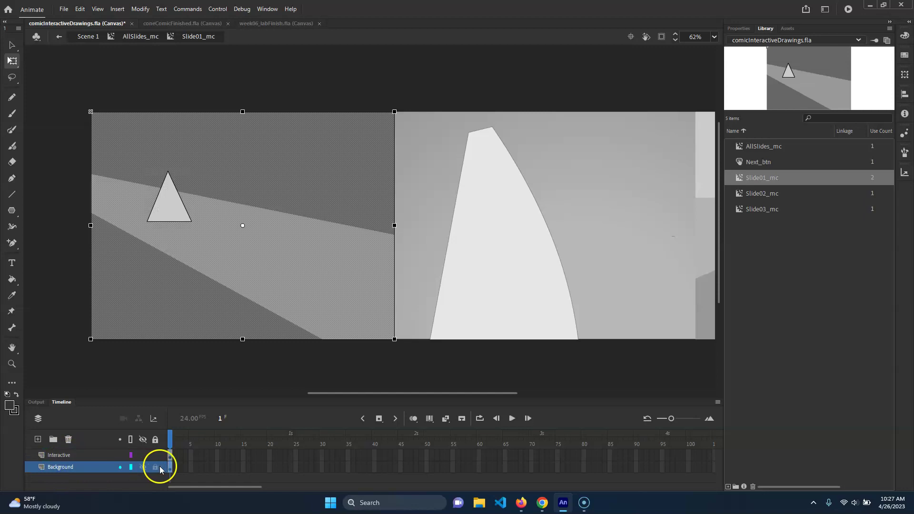
pyautogui.click(156, 468)
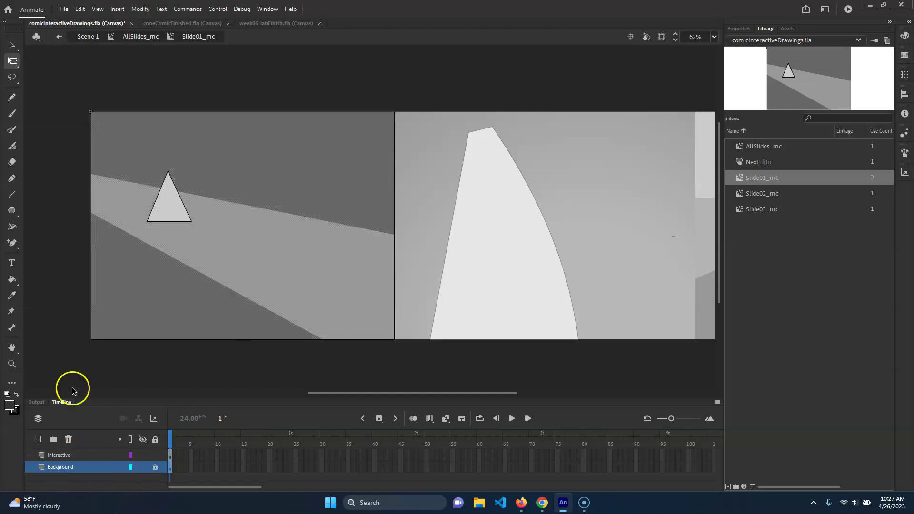
# Step: Convert the triangle on the Interactive layer to a Button symbol named Slide01Button_btn
pyautogui.click(65, 456)
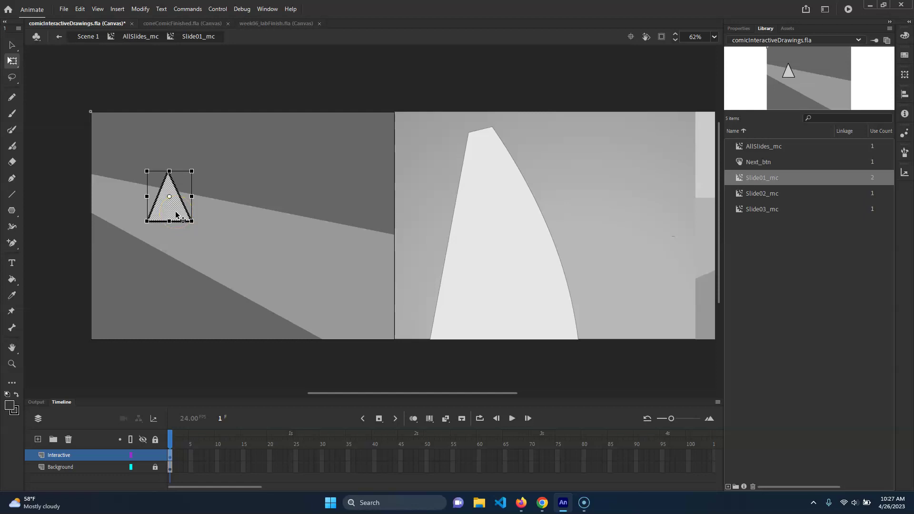
pyautogui.click(149, 9)
pyautogui.click(209, 35)
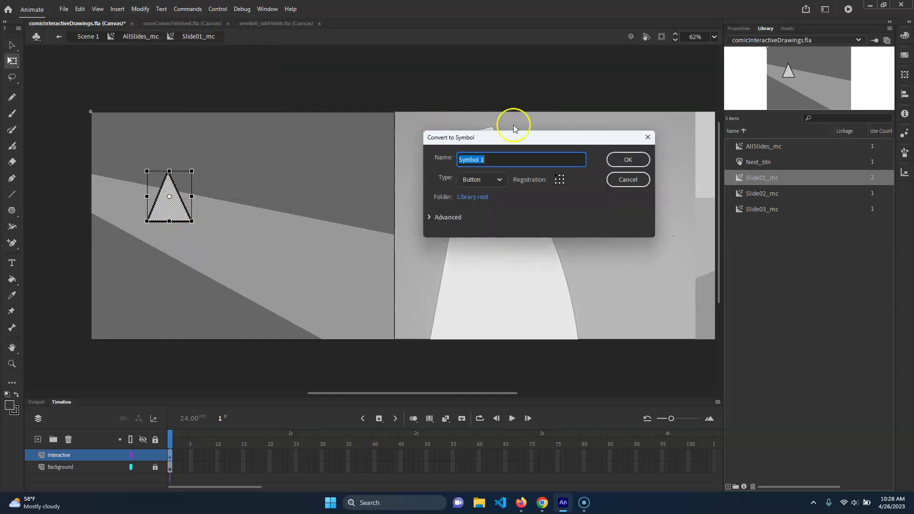
pyautogui.write('Slide01Button_btn')
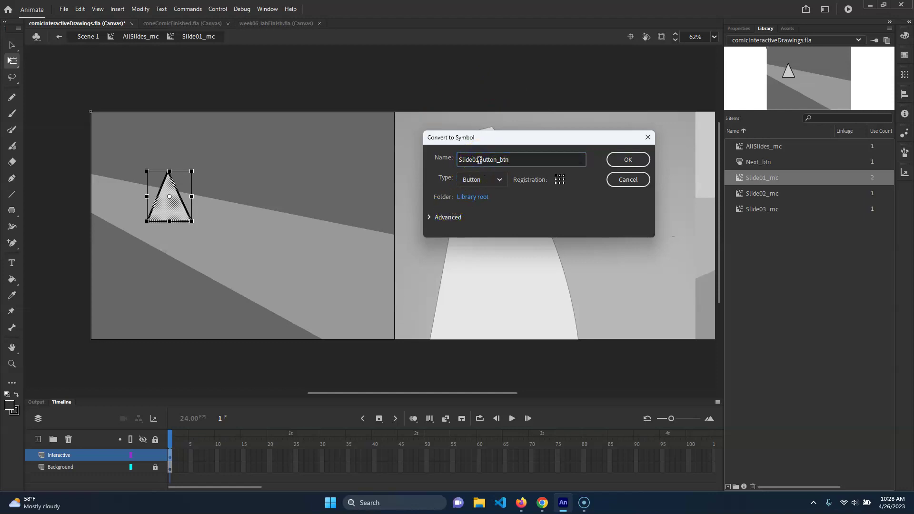
pyautogui.press('Left')
pyautogui.click(628, 159)
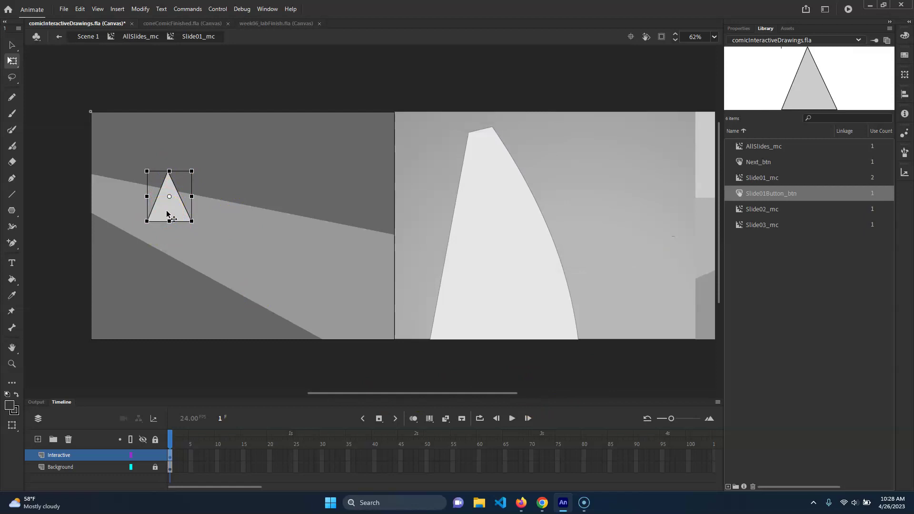
# Step: Switch to Chrome, play the cone's interactive animation in the comic example on the MM Class 14 page, and return to Animate
pyautogui.moveTo(543, 507)
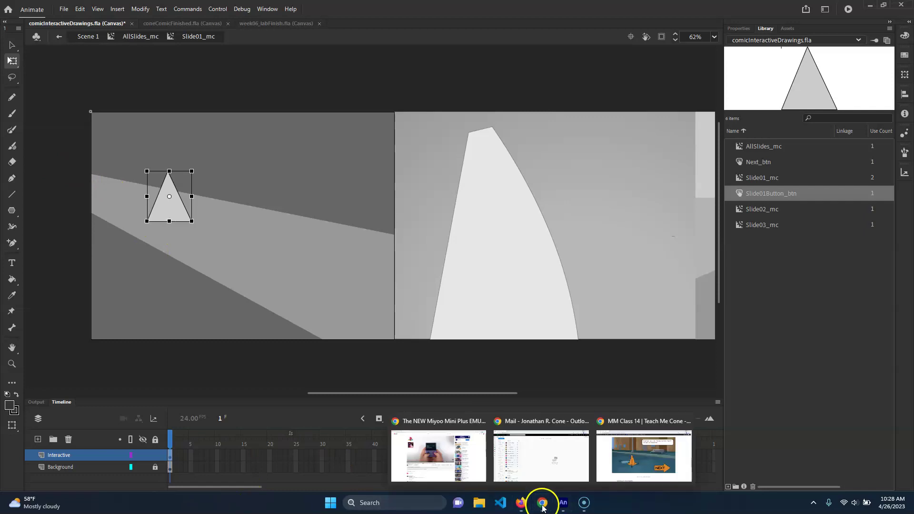
pyautogui.click(601, 456)
pyautogui.click(347, 303)
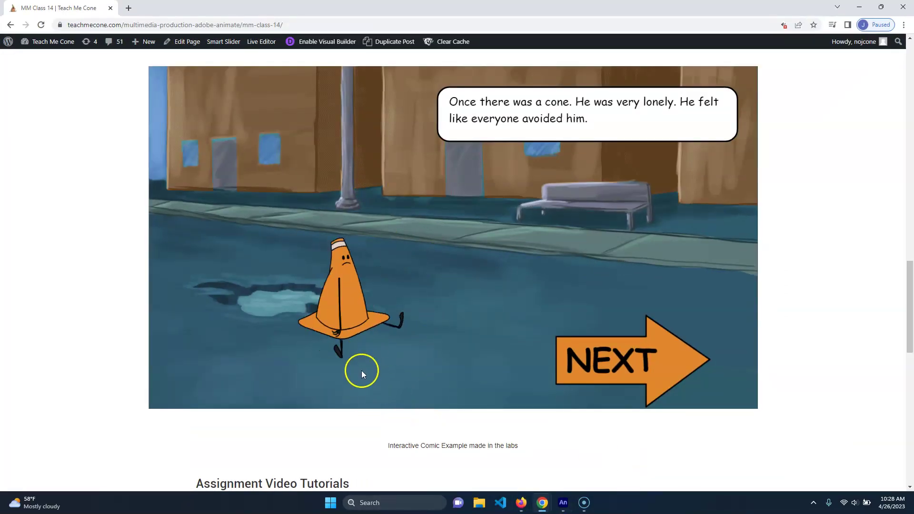
pyautogui.click(345, 304)
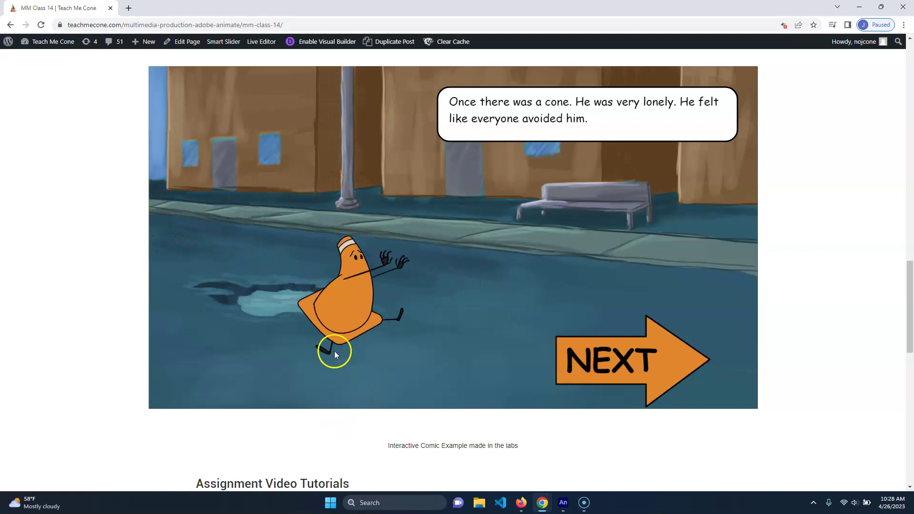
pyautogui.click(563, 502)
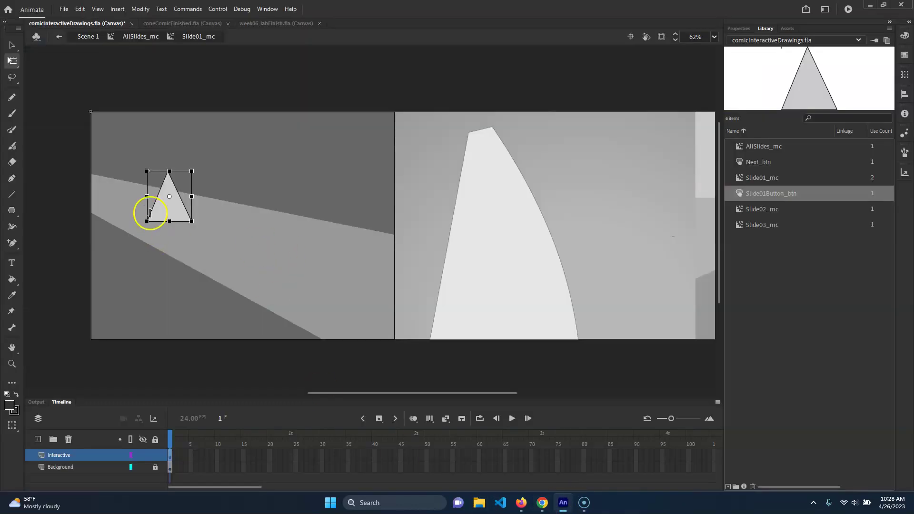
# Step: Look inside the triangle's button symbol, return to Slide01_mc and move the triangle slightly upward
pyautogui.doubleClick(179, 208)
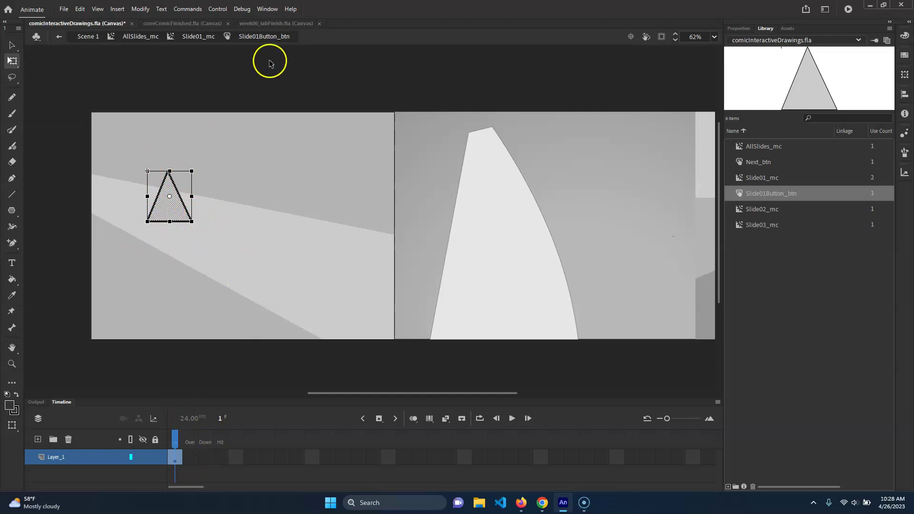
pyautogui.click(198, 37)
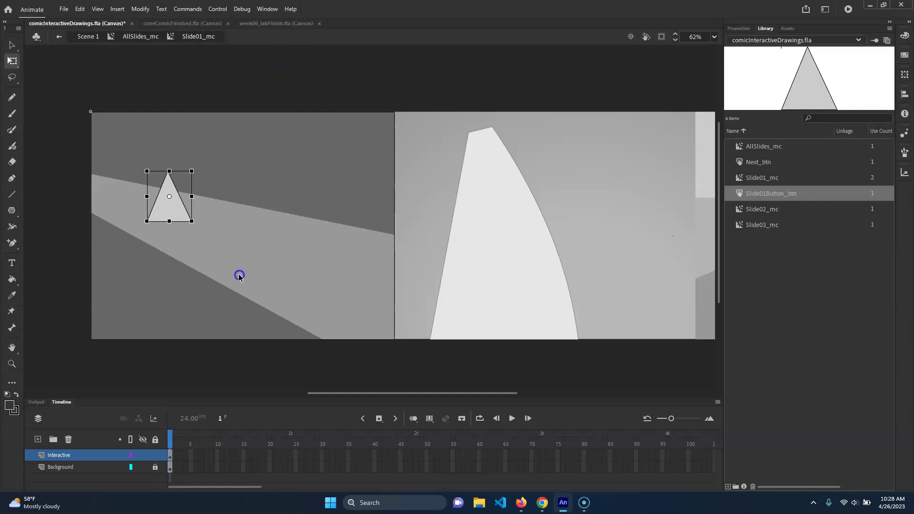
pyautogui.click(166, 199)
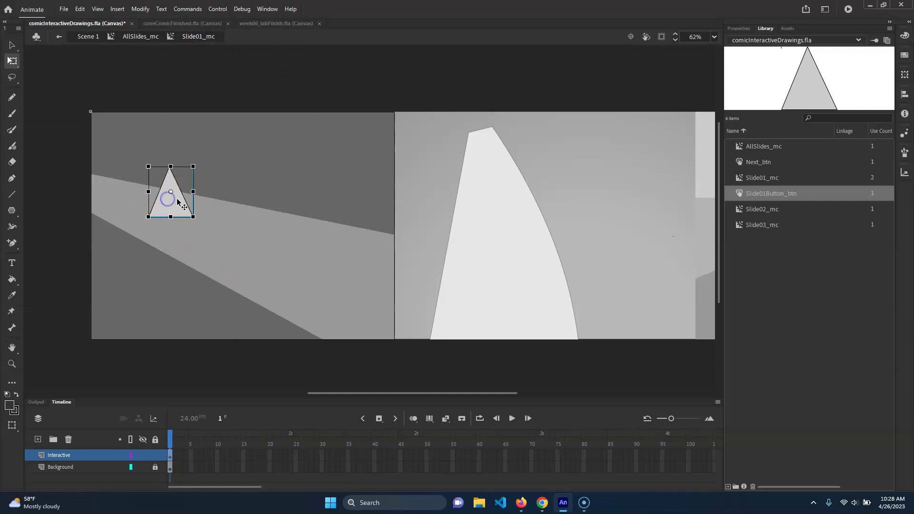
pyautogui.click(148, 205)
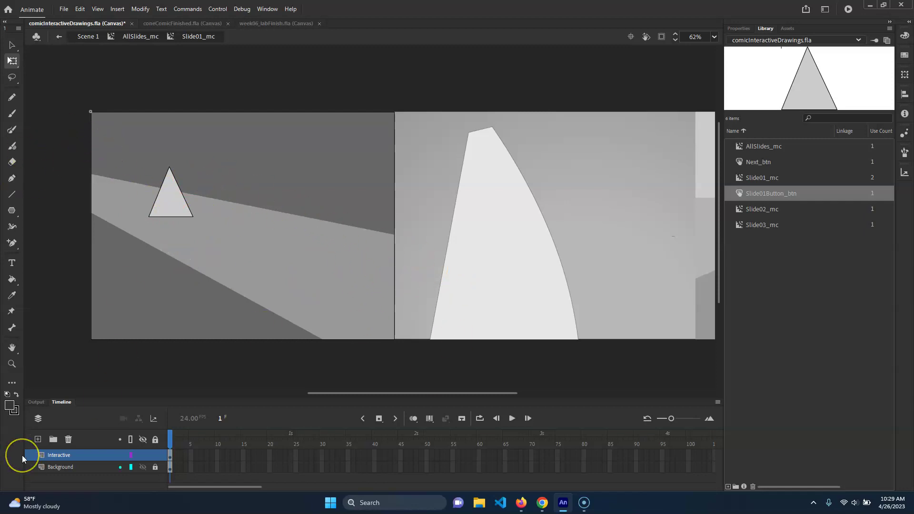
# Step: Add a new layer above the Interactive layer and name it Animation
pyautogui.click(38, 440)
pyautogui.doubleClick(56, 456)
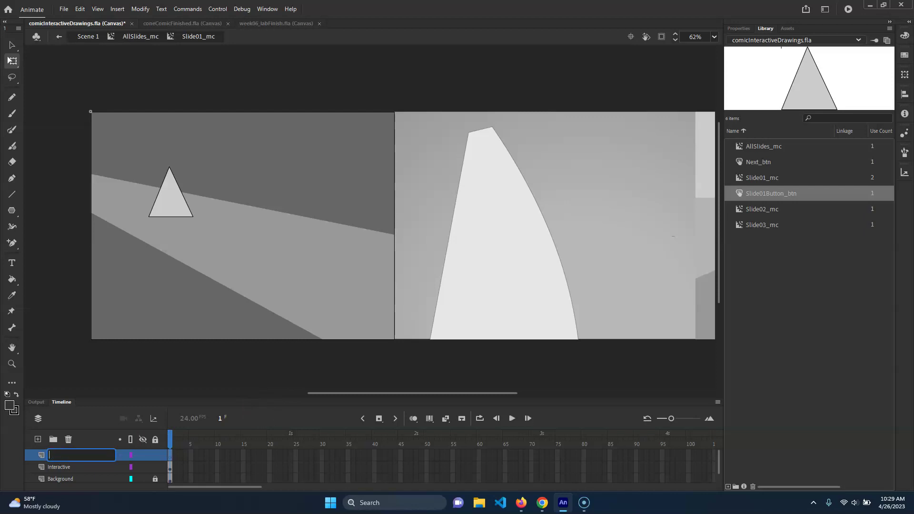
pyautogui.press('Return')
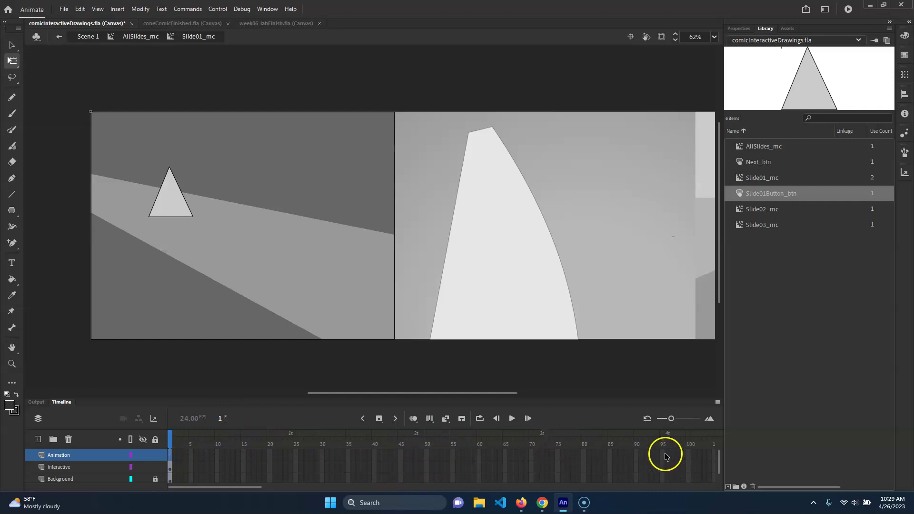
# Step: Extend the Animation, Interactive and Background layers to frame 72 and return the playhead to frame 1
pyautogui.moveTo(542, 452); pyautogui.dragTo(545, 479)
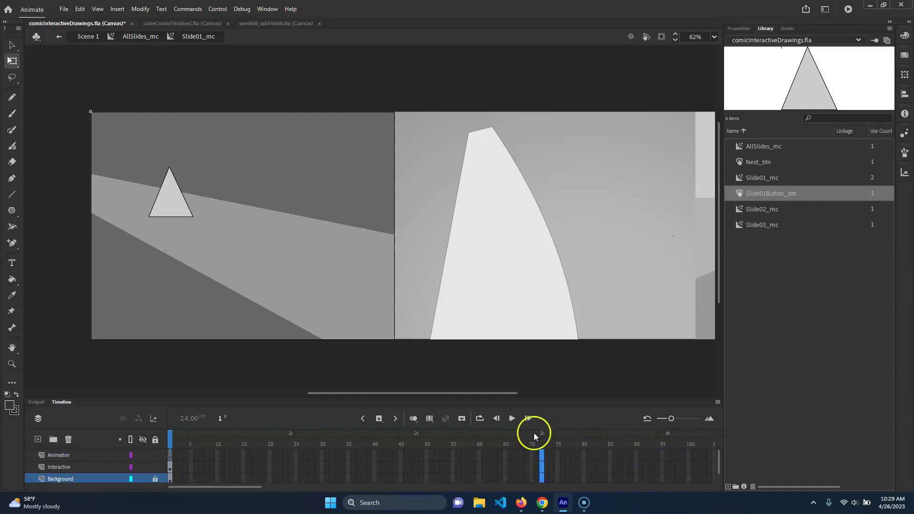
pyautogui.rightClick(542, 459)
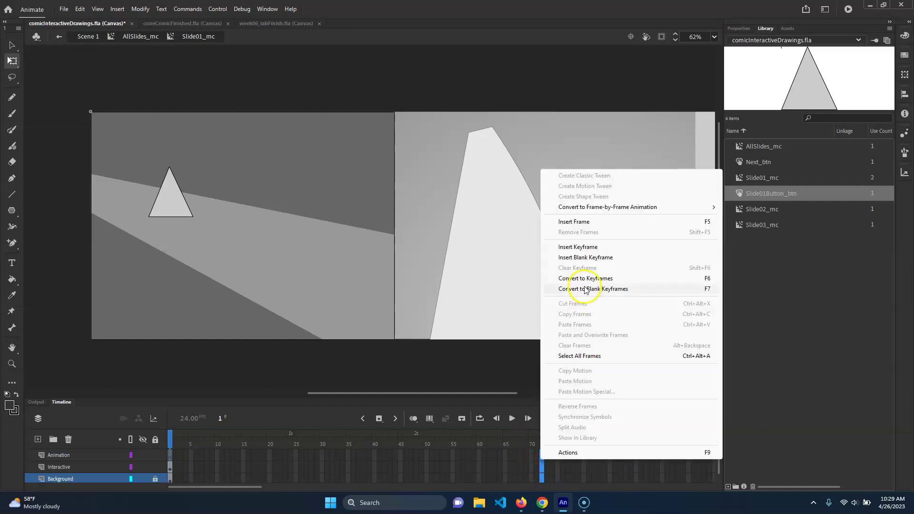
pyautogui.click(602, 246)
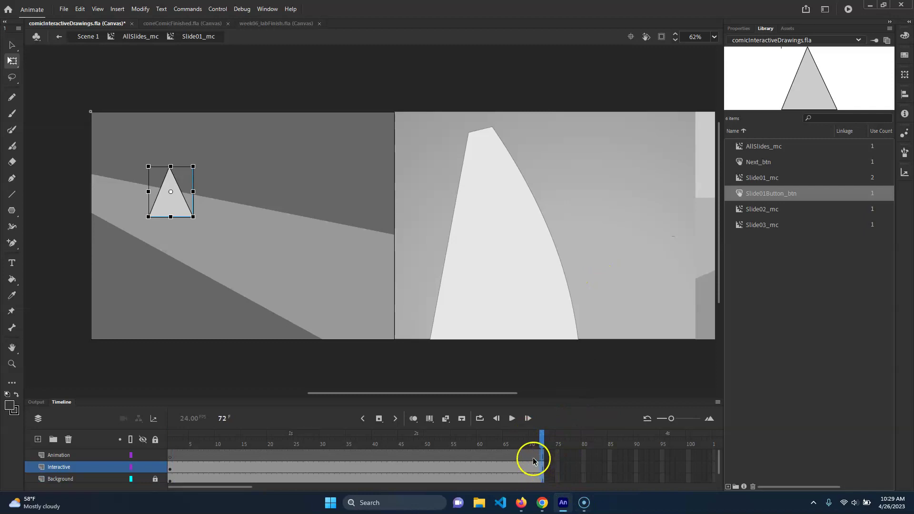
pyautogui.moveTo(538, 438); pyautogui.dragTo(148, 419)
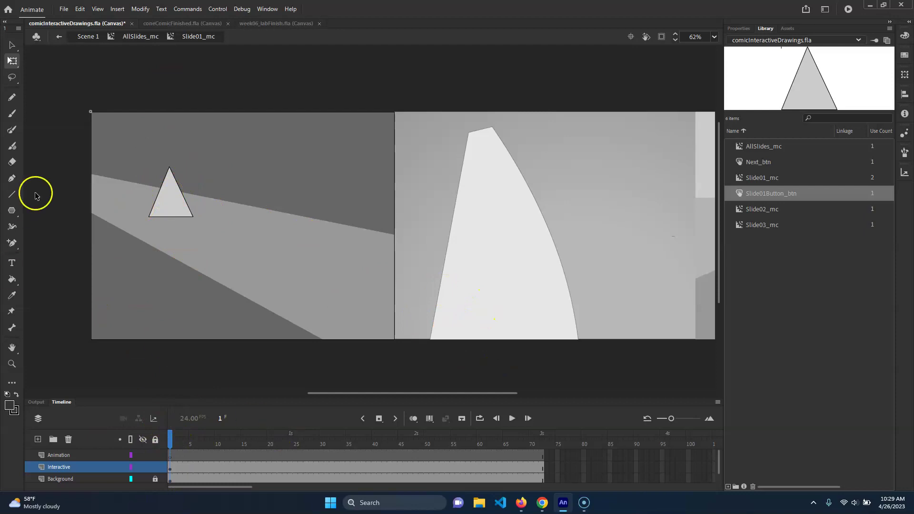
# Step: Draw a white-filled rectangle on the Interactive layer, over the lower part of the second slide's tall cone shape
pyautogui.click(13, 212)
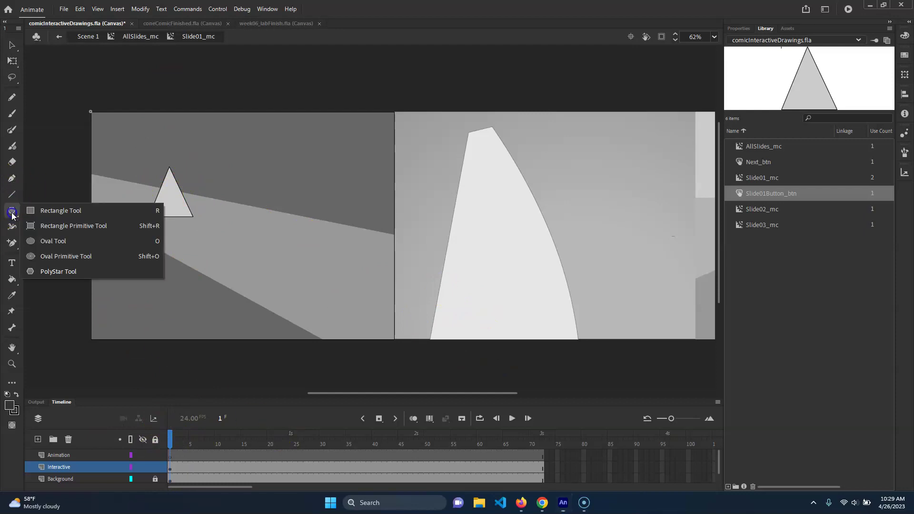
pyautogui.click(61, 210)
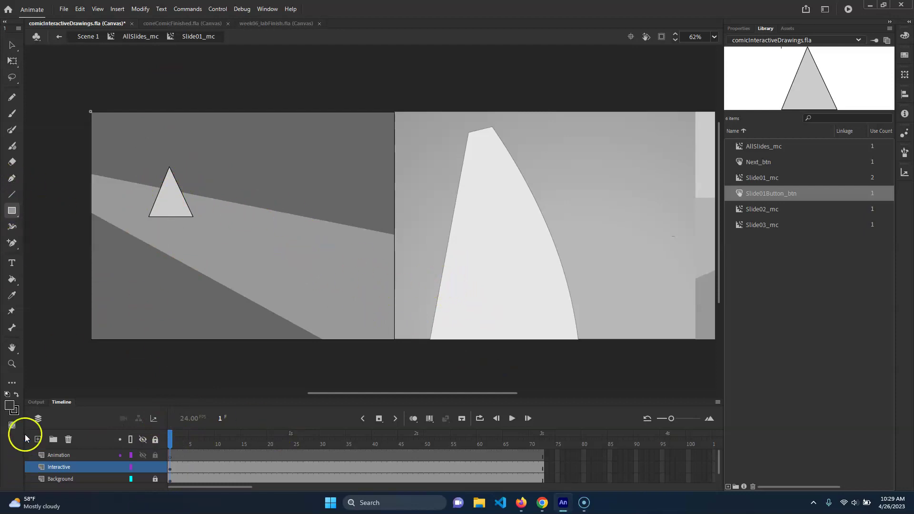
pyautogui.click(9, 405)
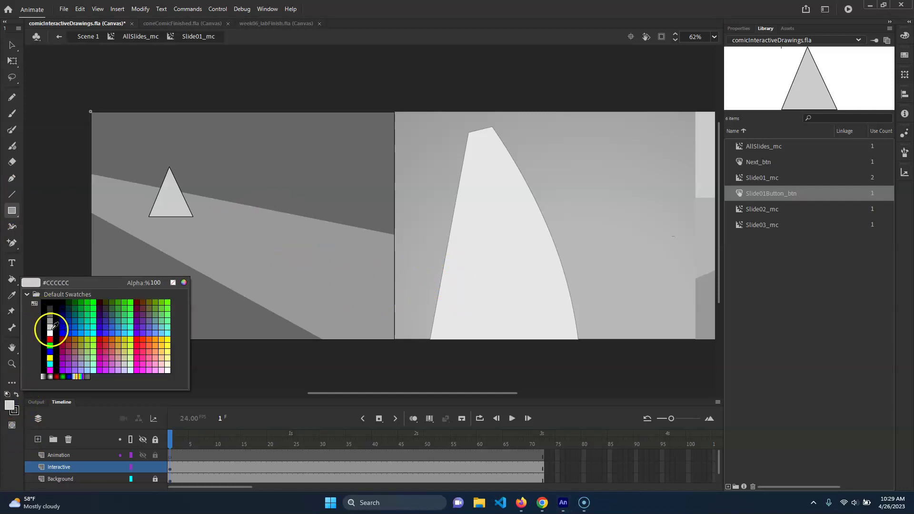
pyautogui.click(50, 332)
pyautogui.moveTo(418, 258)
pyautogui.mouseDown()
pyautogui.moveTo(601, 312)
pyautogui.moveTo(585, 353)
pyautogui.moveTo(582, 342)
pyautogui.mouseUp()
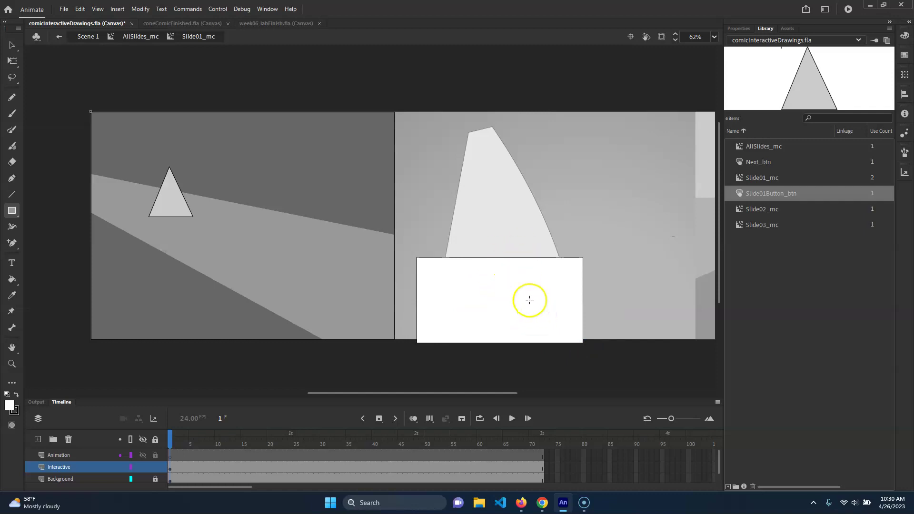
# Step: Distort the white rectangle into a slanted quadrilateral by moving its upper and lower corners individually with the Free Transform tool
pyautogui.press('q')
pyautogui.moveTo(617, 218); pyautogui.dragTo(396, 357)
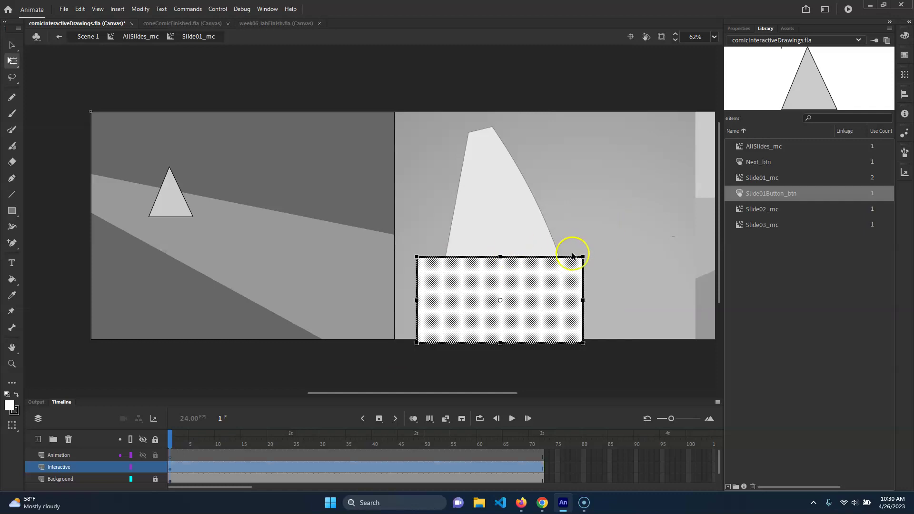
pyautogui.moveTo(585, 258); pyautogui.dragTo(593, 289)
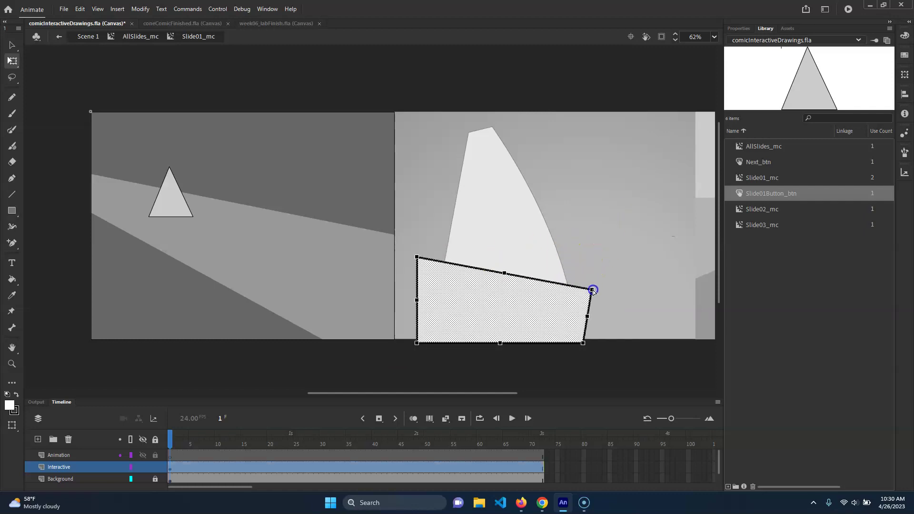
pyautogui.moveTo(418, 258); pyautogui.dragTo(441, 244)
pyautogui.moveTo(419, 346); pyautogui.dragTo(405, 305)
pyautogui.click(616, 252)
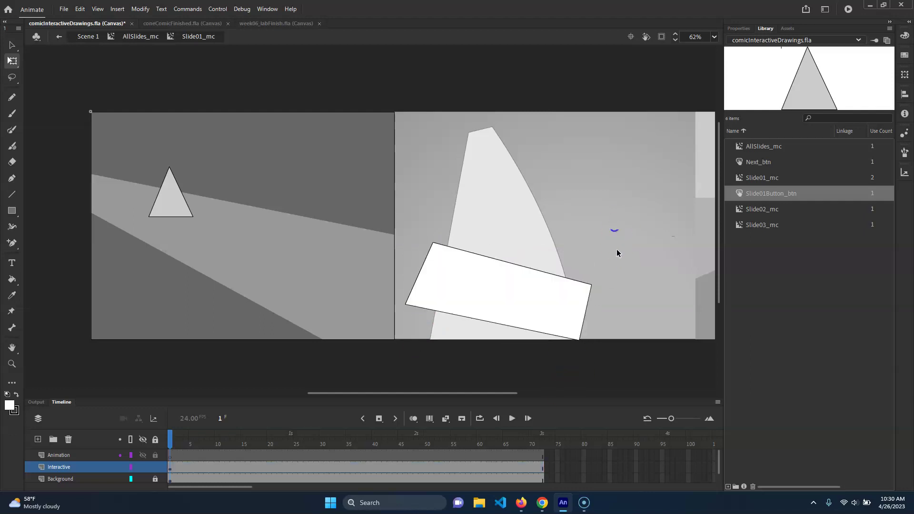
# Step: Convert the white quadrilateral to a movie clip symbol named Slide01Anim_mc and move its transformation point down to its lower edge
pyautogui.moveTo(362, 179); pyautogui.dragTo(607, 379)
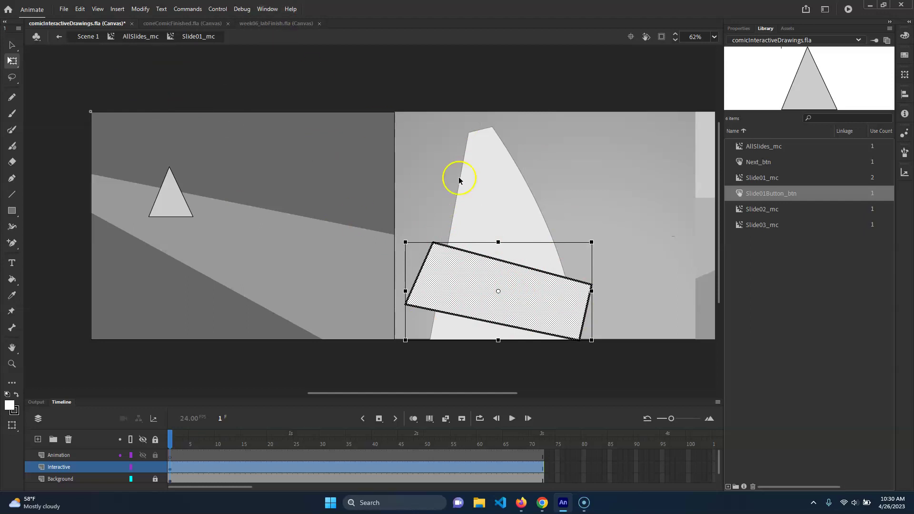
pyautogui.press('F8')
pyautogui.click(488, 174)
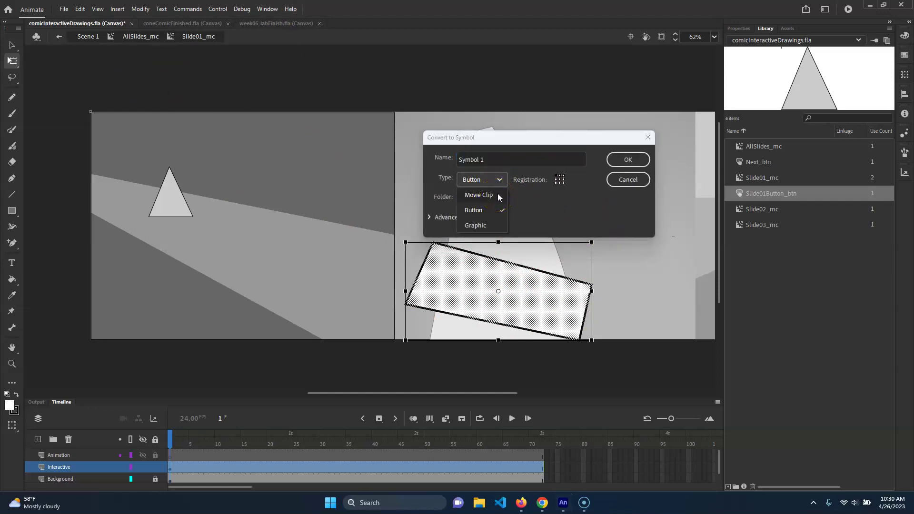
pyautogui.click(498, 193)
pyautogui.click(497, 158)
pyautogui.click(405, 153)
pyautogui.write('Slide01Anim_mc')
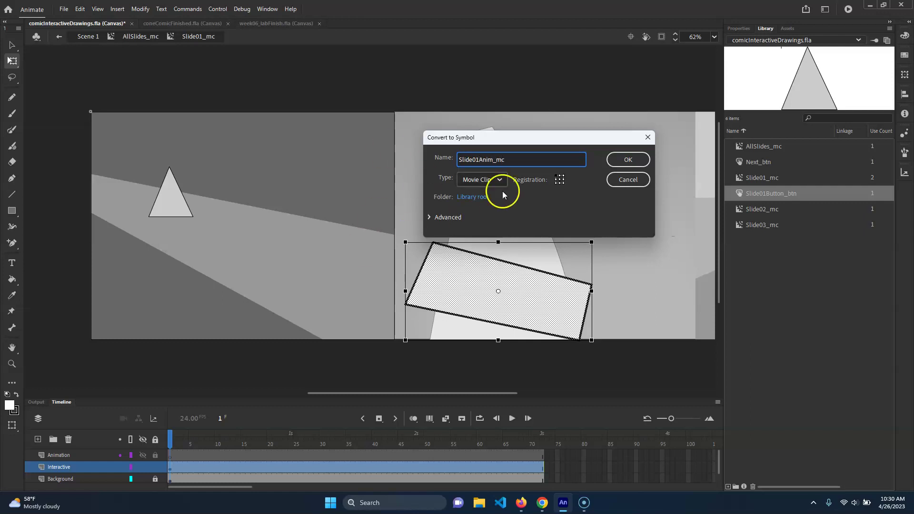
pyautogui.click(631, 159)
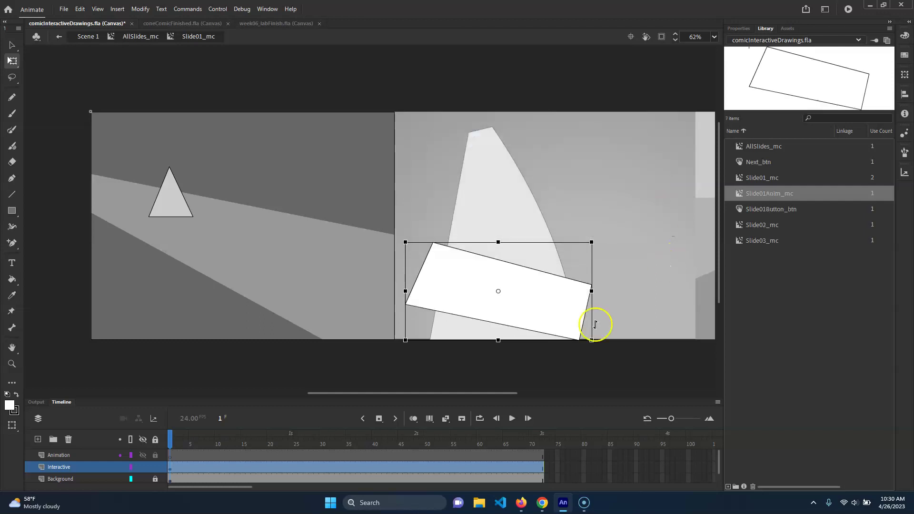
pyautogui.moveTo(499, 291); pyautogui.dragTo(496, 324)
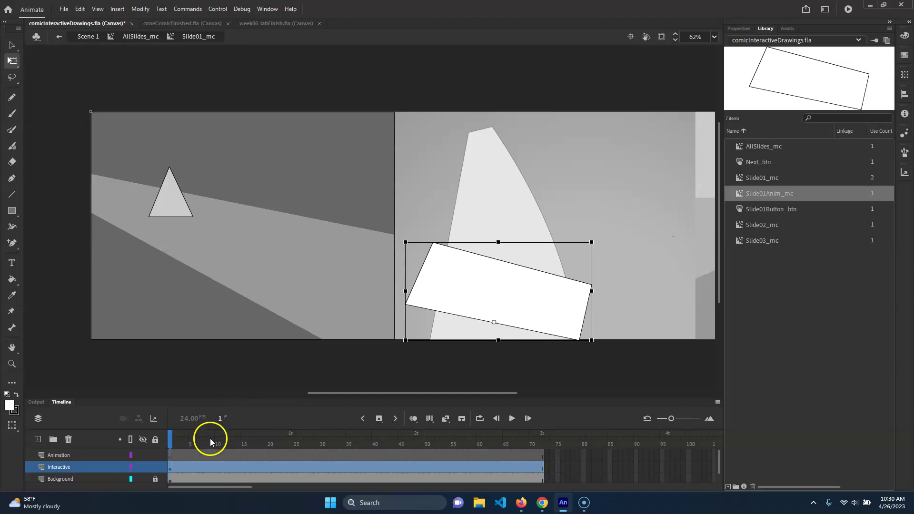
# Step: Transfer the white clip from the Interactive layer to the Animation layer, pasting it in place
pyautogui.click(114, 465)
pyautogui.click(641, 281)
pyautogui.click(496, 296)
pyautogui.press('Delete')
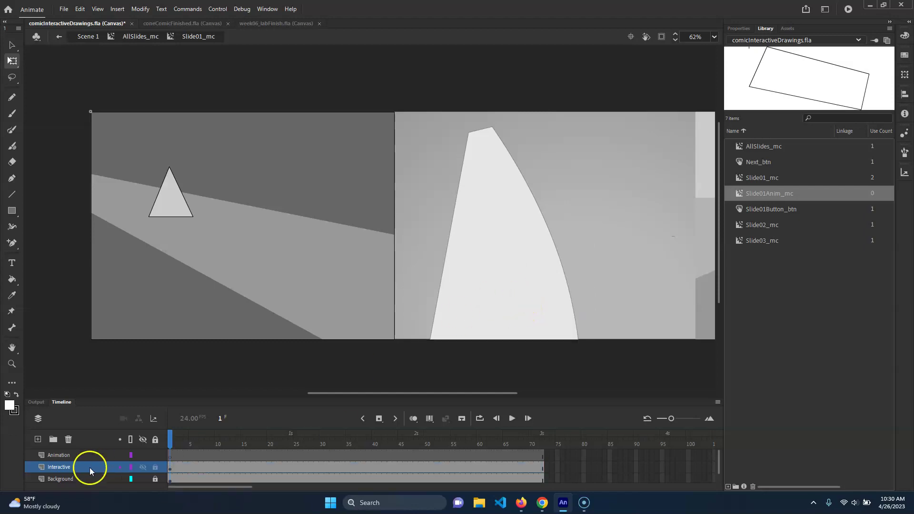
pyautogui.click(66, 456)
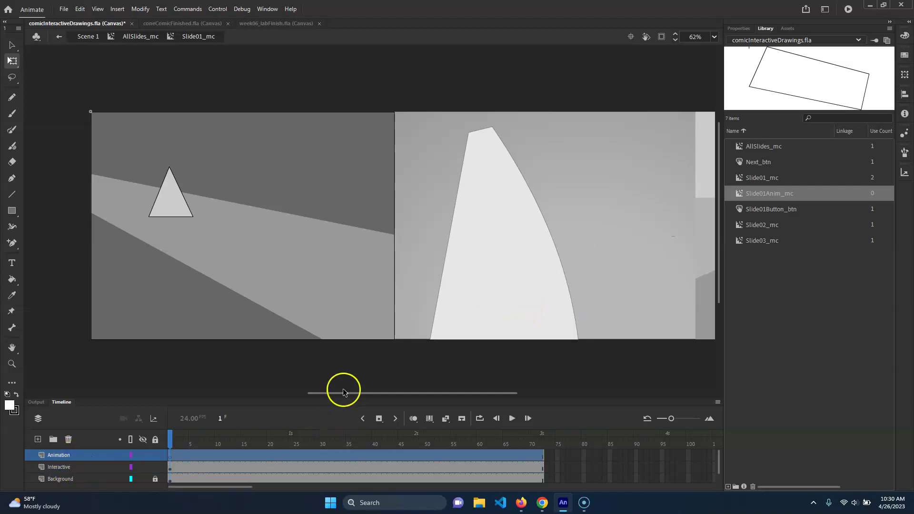
pyautogui.hotkey('ctrl', 'shift', 'v')
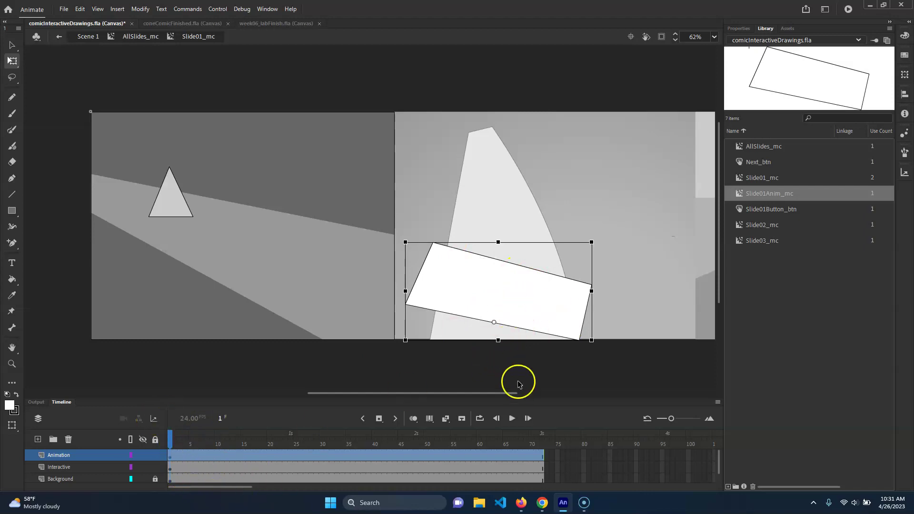
# Step: Move the white clip just below the slide's lower edge and create a motion tween on the Animation layer
pyautogui.scroll(-4, 565, 333)
pyautogui.moveTo(528, 198); pyautogui.dragTo(513, 321)
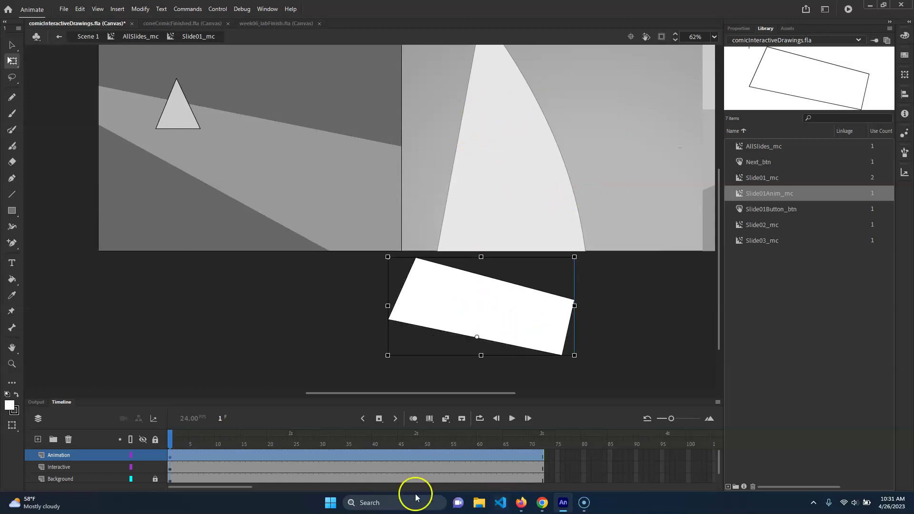
pyautogui.click(319, 440)
pyautogui.rightClick(264, 456)
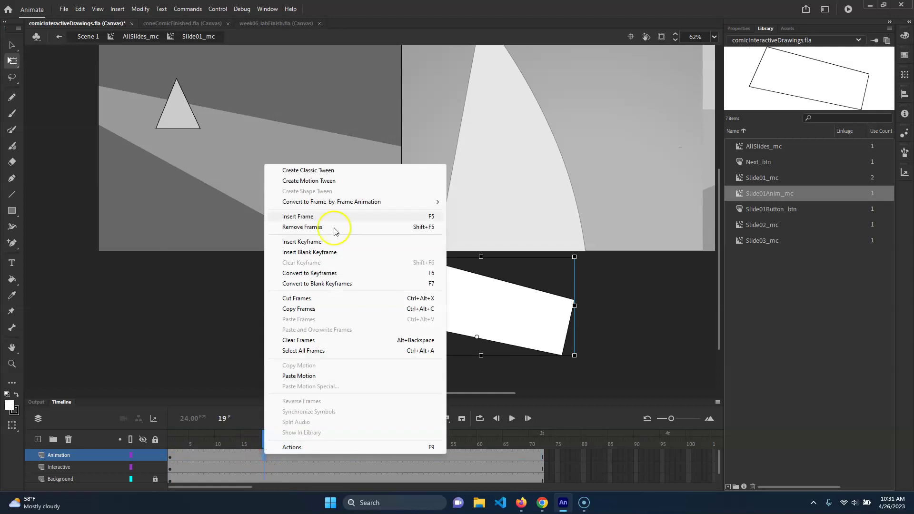
pyautogui.click(344, 180)
# Step: At frame 2 of the tween, move the white clip up so it covers the lower part of the tall cone
pyautogui.moveTo(251, 447); pyautogui.dragTo(159, 442)
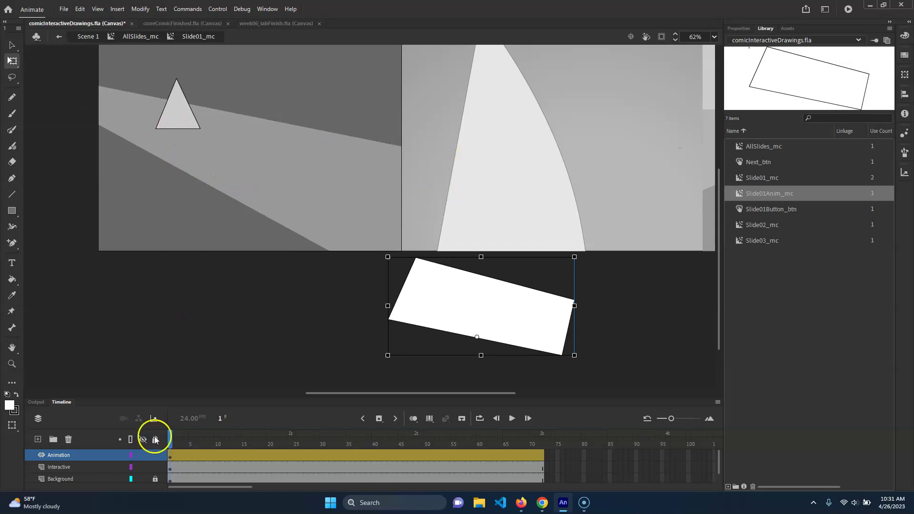
pyautogui.click(175, 436)
pyautogui.moveTo(465, 316); pyautogui.dragTo(483, 217)
pyautogui.click(170, 434)
pyautogui.click(181, 435)
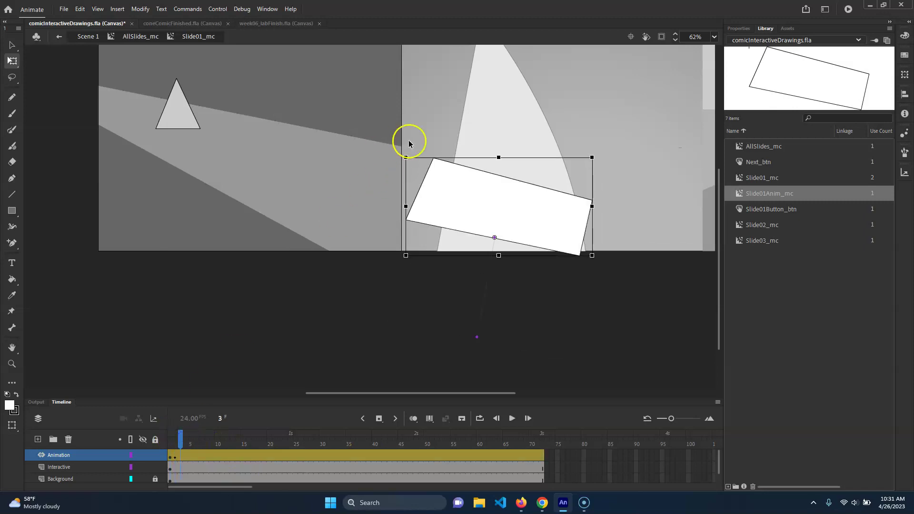
# Step: At frame 72, move the white clip across slide 1 to beyond its left edge and scale the clip down
pyautogui.moveTo(174, 437); pyautogui.dragTo(542, 436)
pyautogui.moveTo(254, 195); pyautogui.dragTo(461, 287)
pyautogui.moveTo(659, 295); pyautogui.dragTo(153, 137)
pyautogui.moveTo(107, 191); pyautogui.dragTo(132, 183)
pyautogui.moveTo(241, 164); pyautogui.dragTo(246, 166)
# Step: Scrub the tween and, at frame 48, move the white clip upward over the triangle to bend the motion path
pyautogui.moveTo(544, 439); pyautogui.dragTo(349, 391)
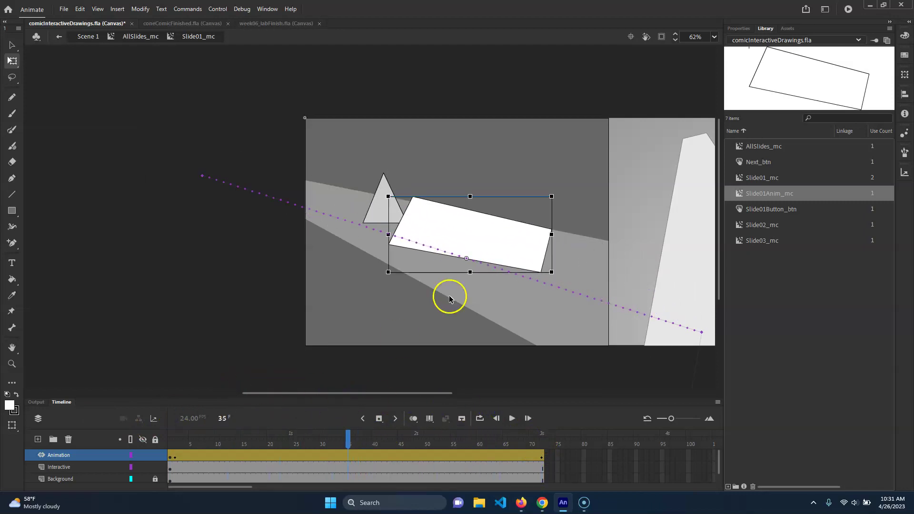
pyautogui.click(417, 439)
pyautogui.moveTo(417, 230); pyautogui.dragTo(422, 199)
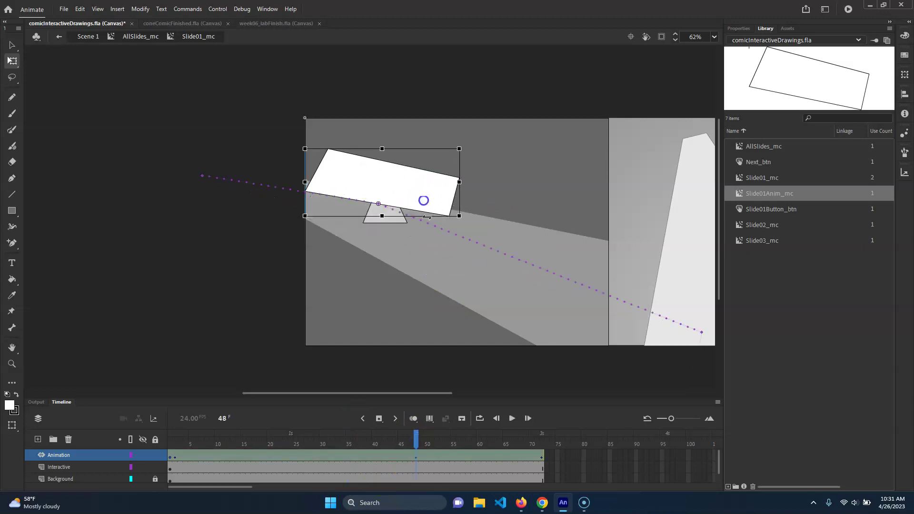
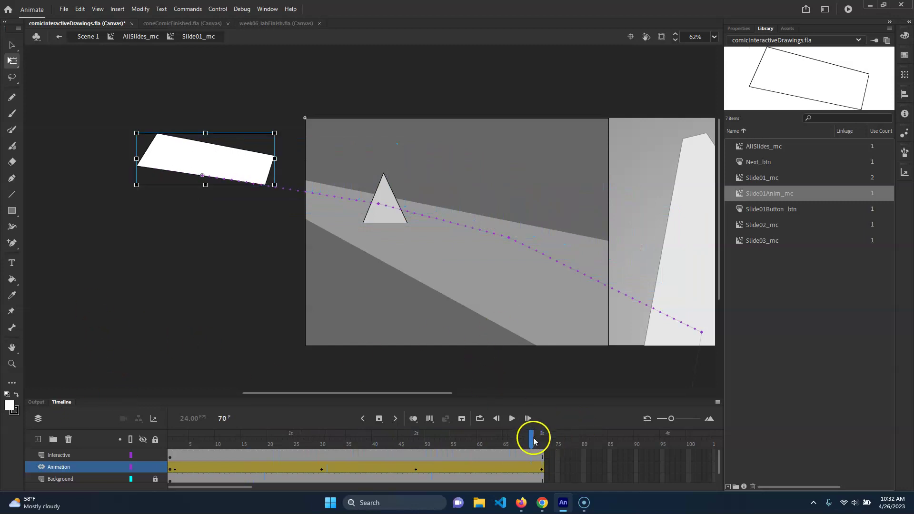
# Step: Convert frame 2 of the Interactive layer to a blank keyframe
pyautogui.moveTo(534, 435); pyautogui.dragTo(125, 438)
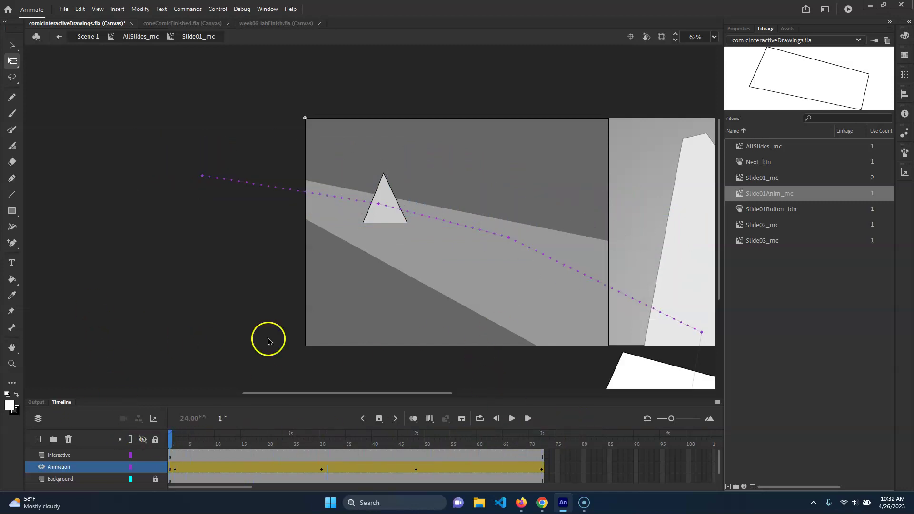
pyautogui.click(391, 212)
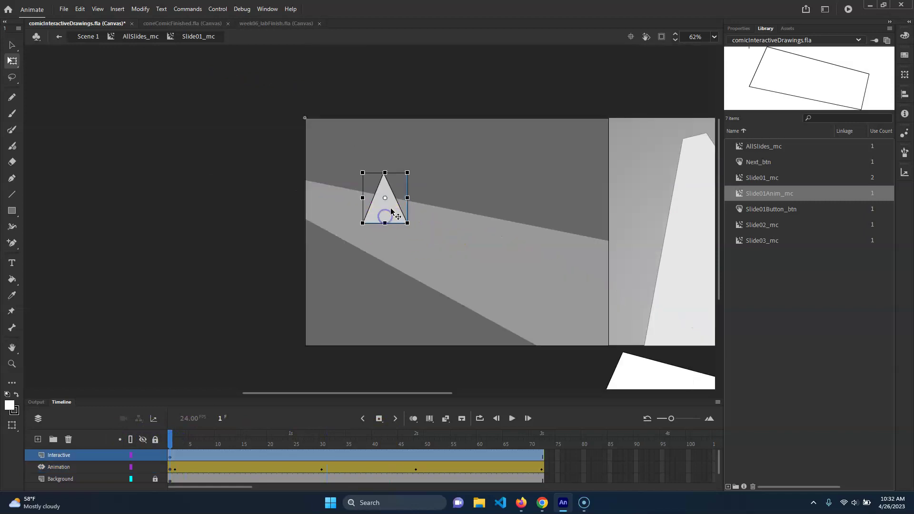
pyautogui.scroll(-3, 402, 272)
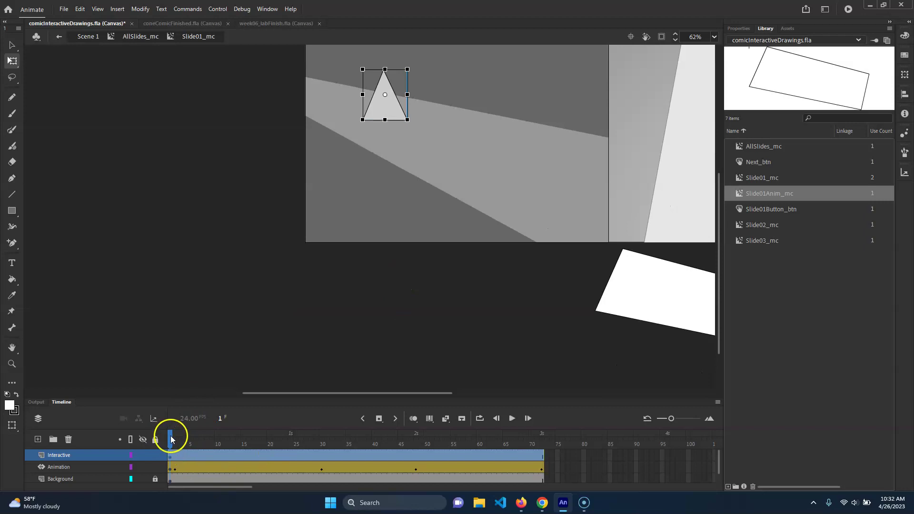
pyautogui.moveTo(171, 439); pyautogui.dragTo(176, 441)
pyautogui.click(170, 455)
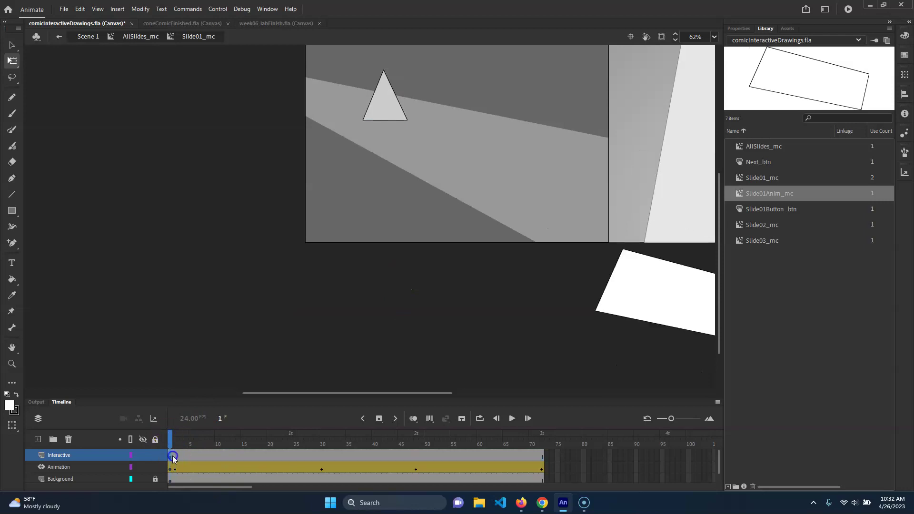
pyautogui.click(174, 456)
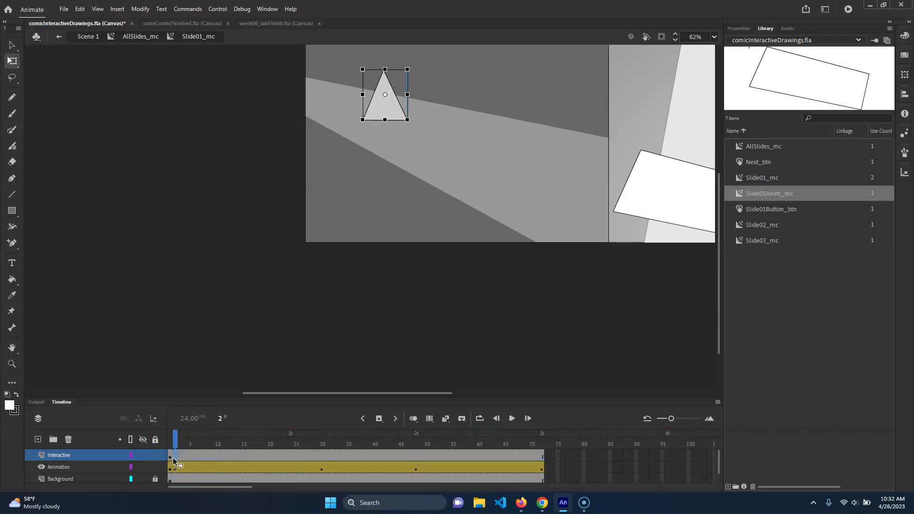
pyautogui.rightClick(175, 461)
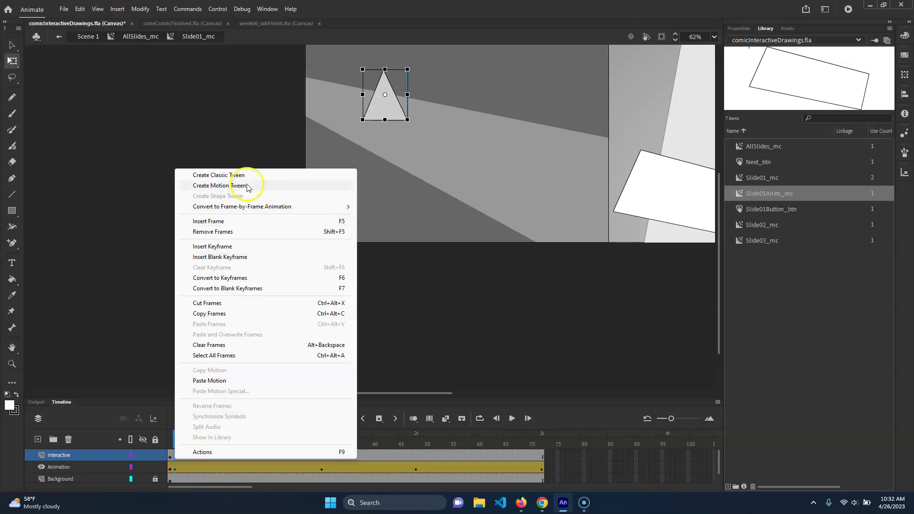
pyautogui.click(265, 288)
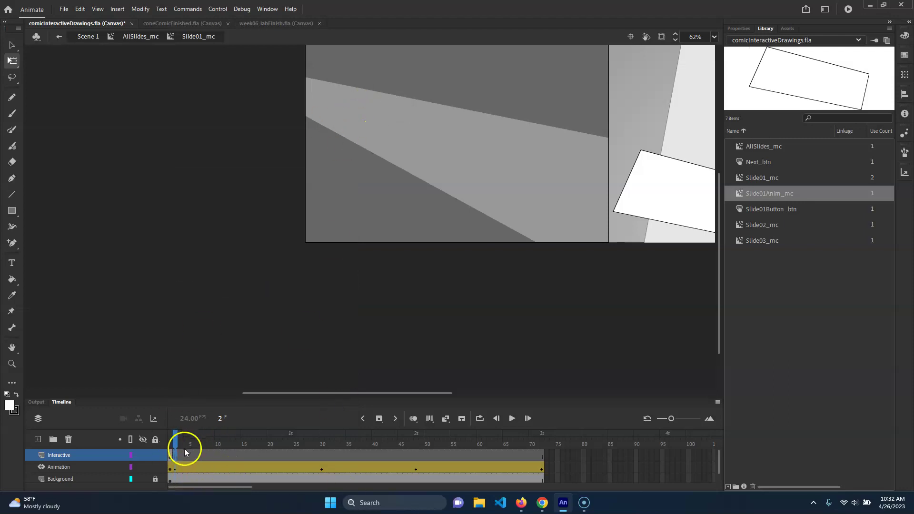
# Step: Copy the triangle artwork from inside Slide01Button_btn and paste it in place into frame 2 of the Interactive layer in Slide01_mc
pyautogui.click(170, 440)
pyautogui.doubleClick(391, 101)
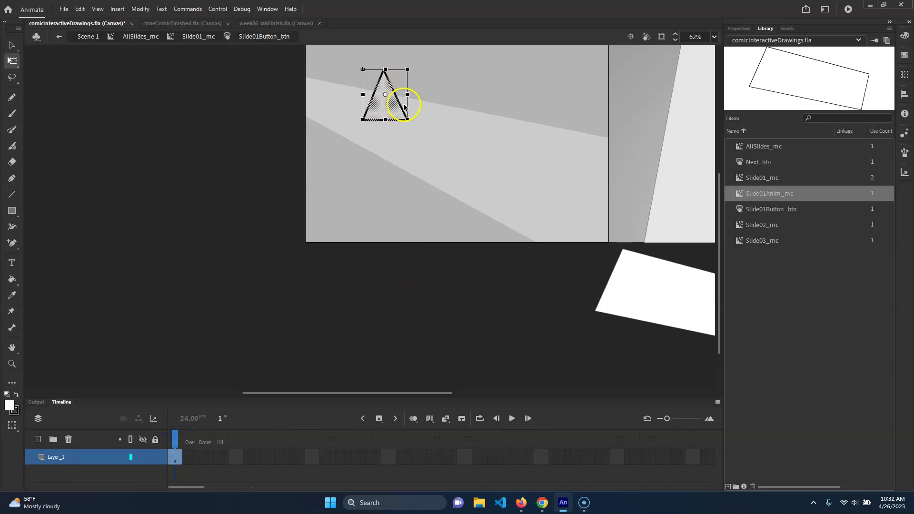
pyautogui.click(222, 37)
pyautogui.click(175, 457)
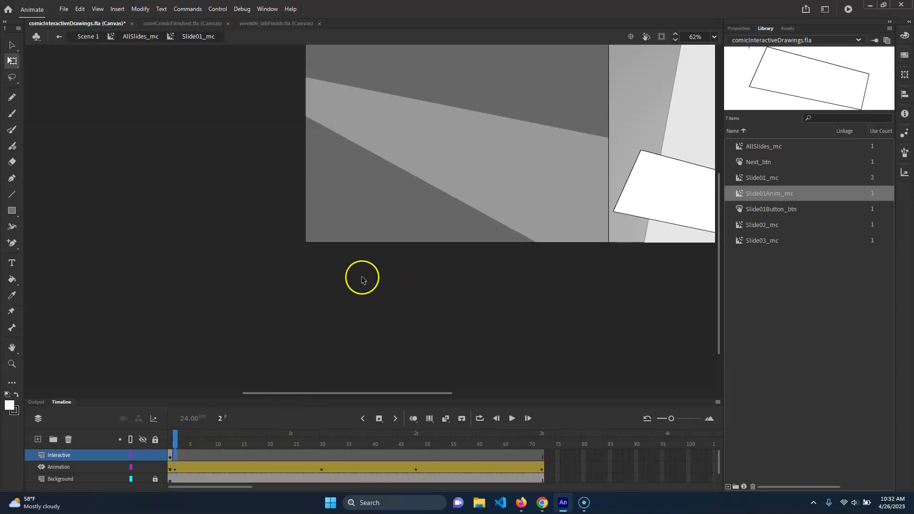
pyautogui.hotkey('ctrl', 'shift', 'v')
# Step: Move the pasted triangle on frame 2 to match the frame 1 triangle's position, using onion skinning temporarily to align them
pyautogui.click(445, 137)
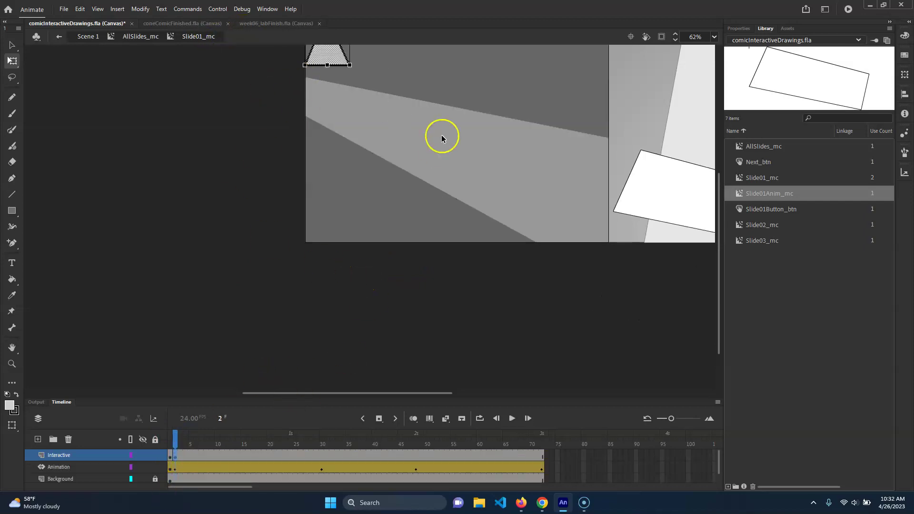
pyautogui.scroll(3, 445, 136)
pyautogui.click(341, 169)
pyautogui.moveTo(332, 158); pyautogui.dragTo(373, 210)
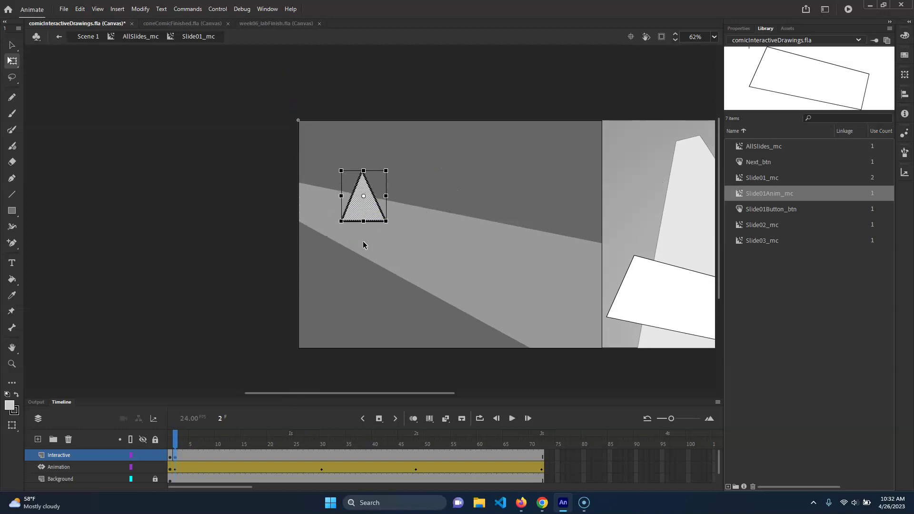
pyautogui.click(176, 443)
pyautogui.moveTo(177, 443); pyautogui.dragTo(176, 443)
pyautogui.click(413, 418)
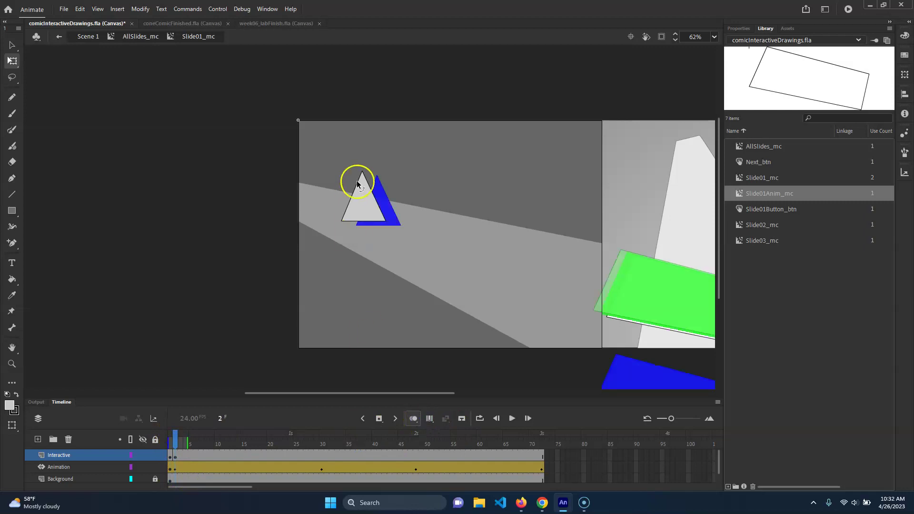
pyautogui.click(372, 212)
pyautogui.moveTo(372, 215); pyautogui.dragTo(380, 211)
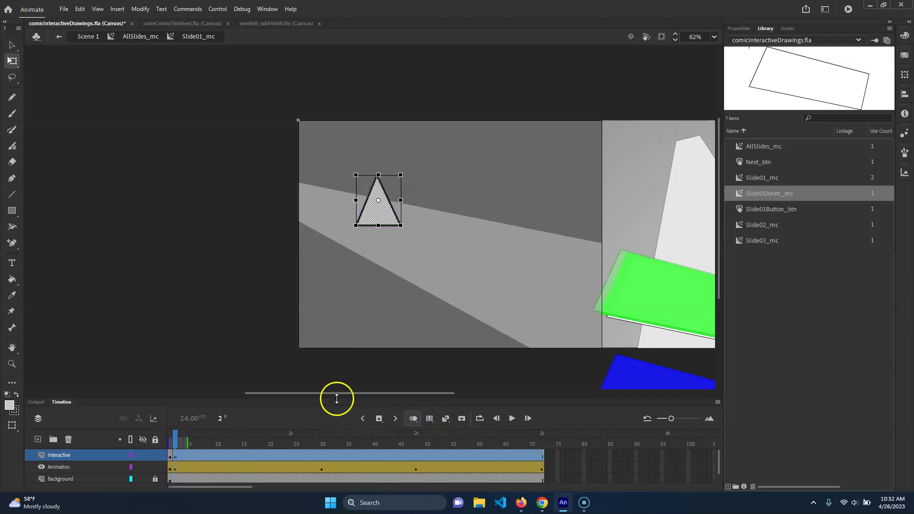
pyautogui.click(413, 418)
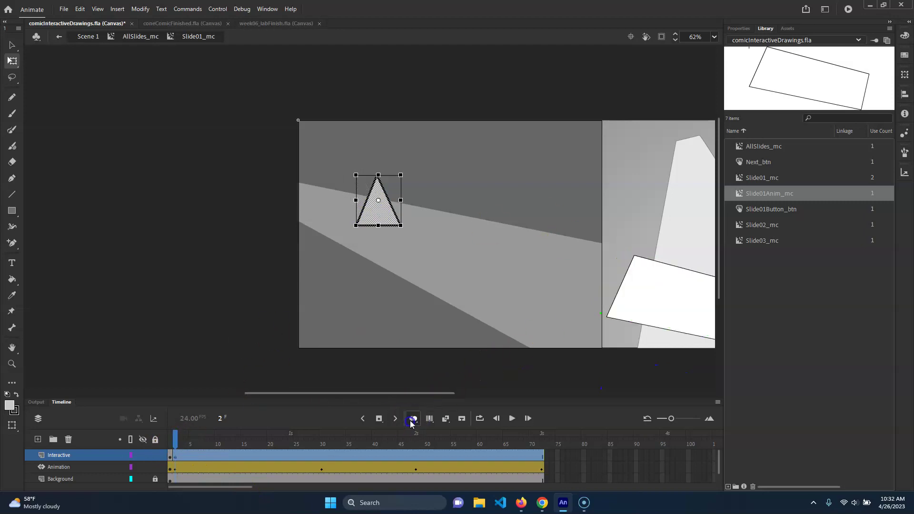
# Step: Bend the frame 2 triangle's tip over to the right into a curved fin shape, then select the shape at frame 3
pyautogui.moveTo(176, 440)
pyautogui.mouseDown()
pyautogui.moveTo(164, 443)
pyautogui.moveTo(175, 443)
pyautogui.mouseUp()
pyautogui.moveTo(377, 176); pyautogui.dragTo(402, 181)
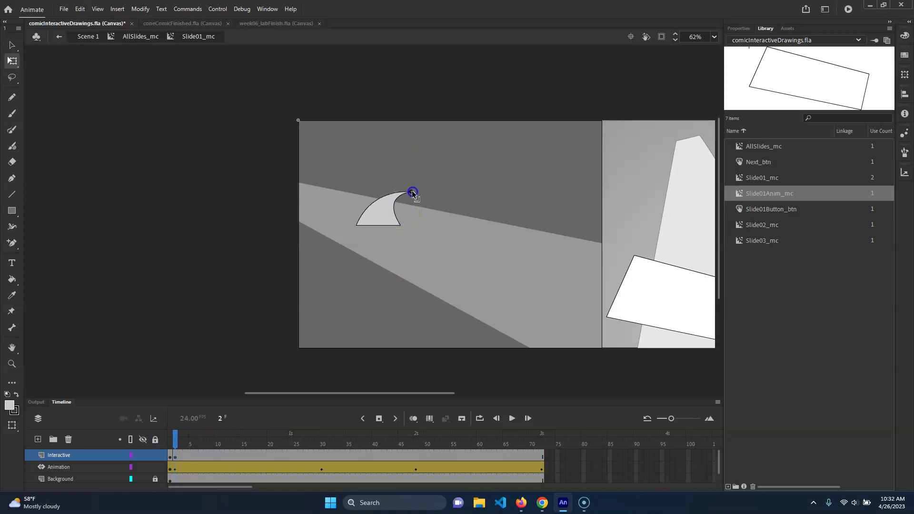
pyautogui.moveTo(178, 443)
pyautogui.mouseDown()
pyautogui.moveTo(170, 443)
pyautogui.moveTo(504, 450)
pyautogui.moveTo(130, 435)
pyautogui.moveTo(229, 439)
pyautogui.moveTo(159, 467)
pyautogui.moveTo(179, 452)
pyautogui.mouseUp()
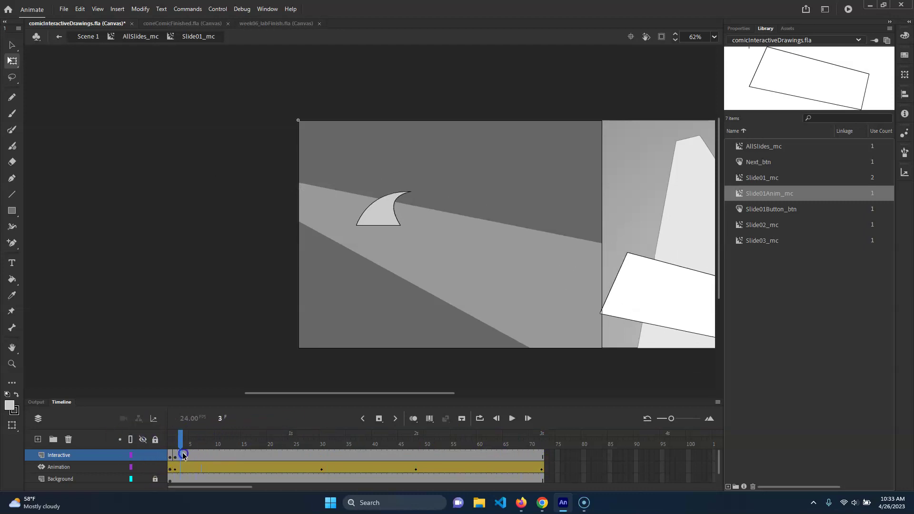
pyautogui.click(176, 456)
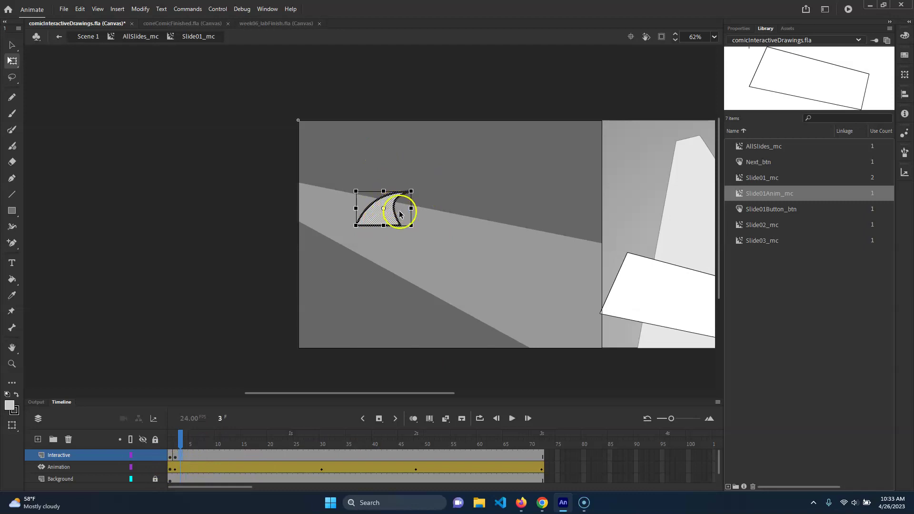
# Step: Scrub through Slide01_mc's timeline to check the triangle's change after frame 1 and the flight of the white clip
pyautogui.rightClick(226, 459)
pyautogui.click(271, 182)
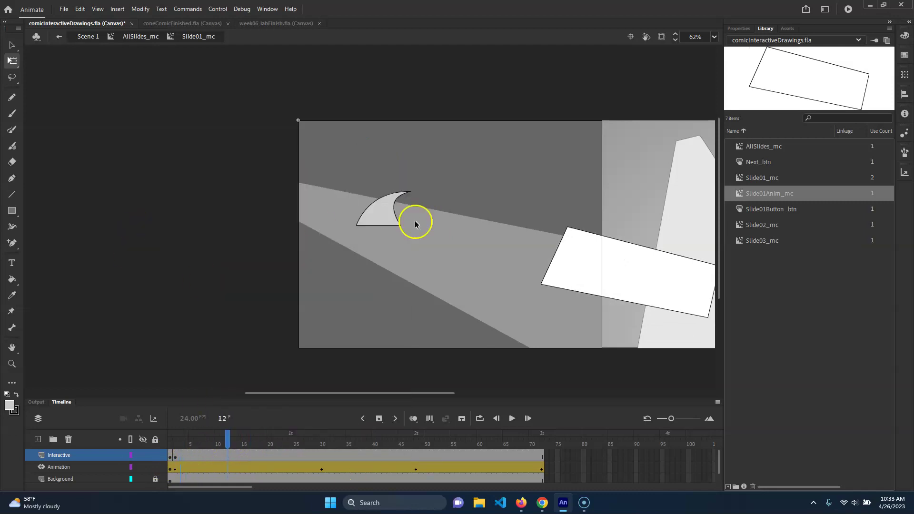
pyautogui.moveTo(233, 435); pyautogui.dragTo(179, 453)
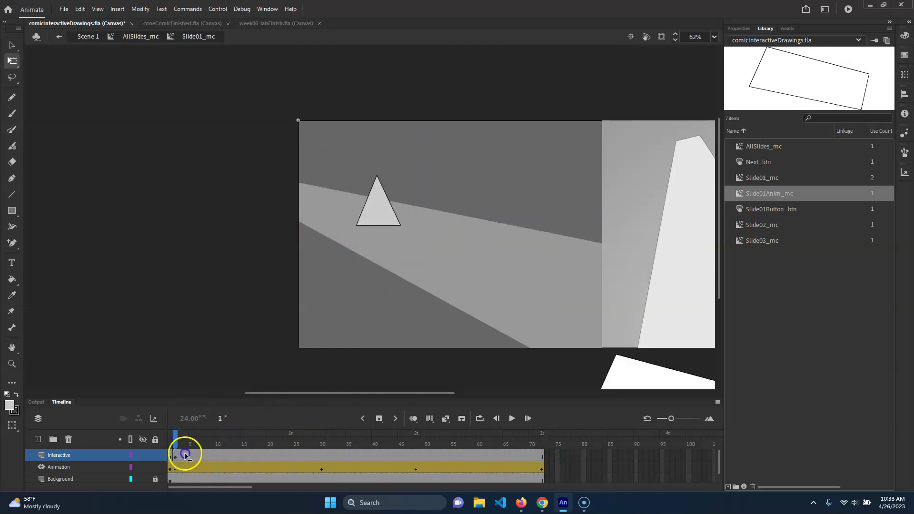
pyautogui.click(473, 444)
pyautogui.moveTo(471, 446); pyautogui.dragTo(126, 433)
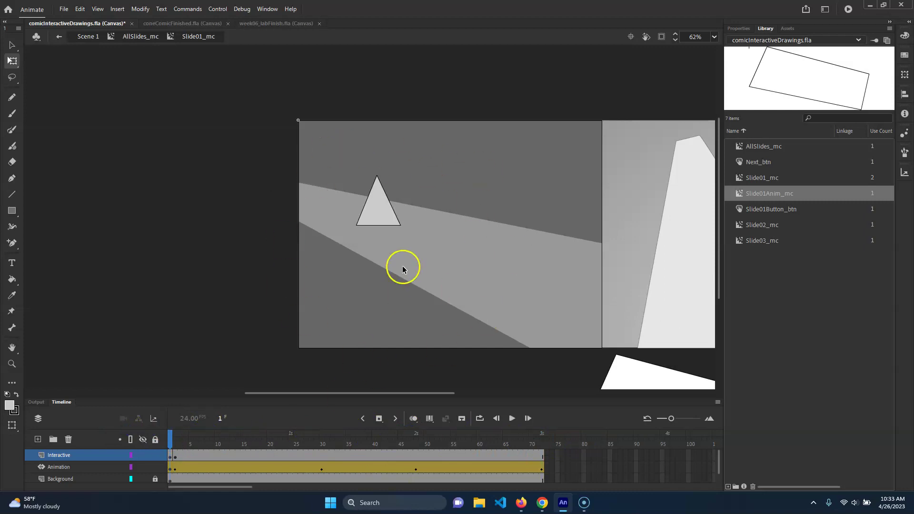
pyautogui.moveTo(181, 433); pyautogui.dragTo(119, 480)
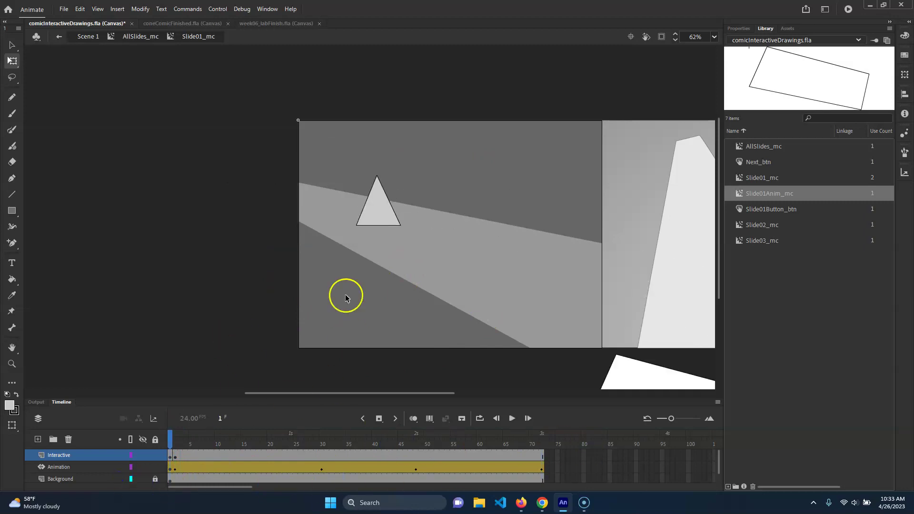
# Step: Add the Stop at this Frame snippet to frame 1 of Slide01_mc and strip its comment, keeping only this.stop();
pyautogui.click(170, 457)
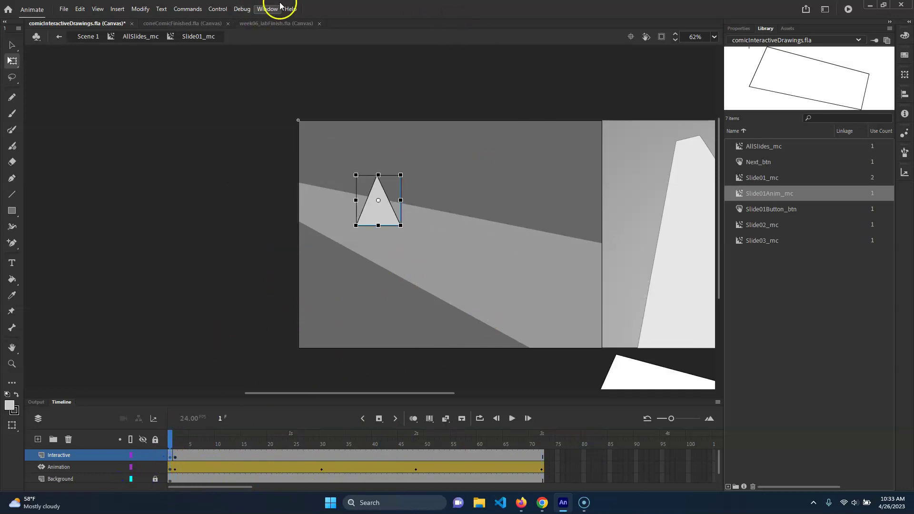
pyautogui.press('F9')
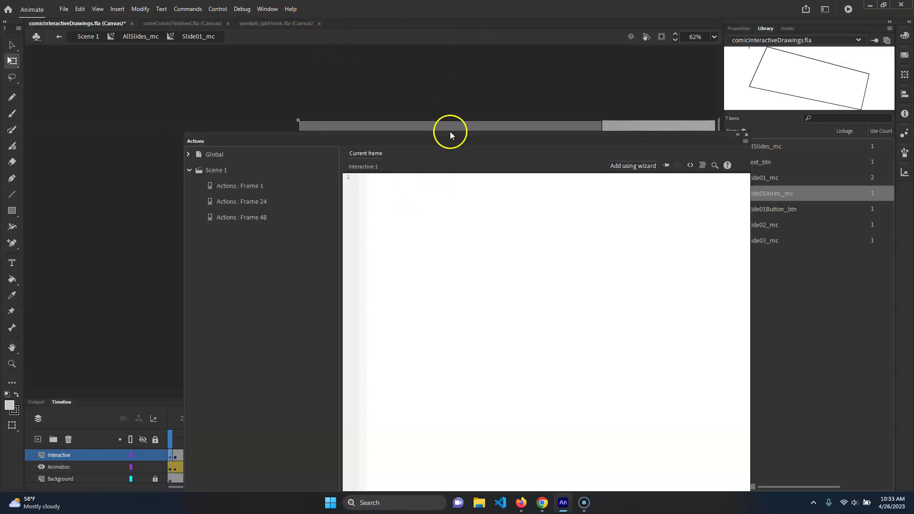
pyautogui.moveTo(449, 131); pyautogui.dragTo(460, 125)
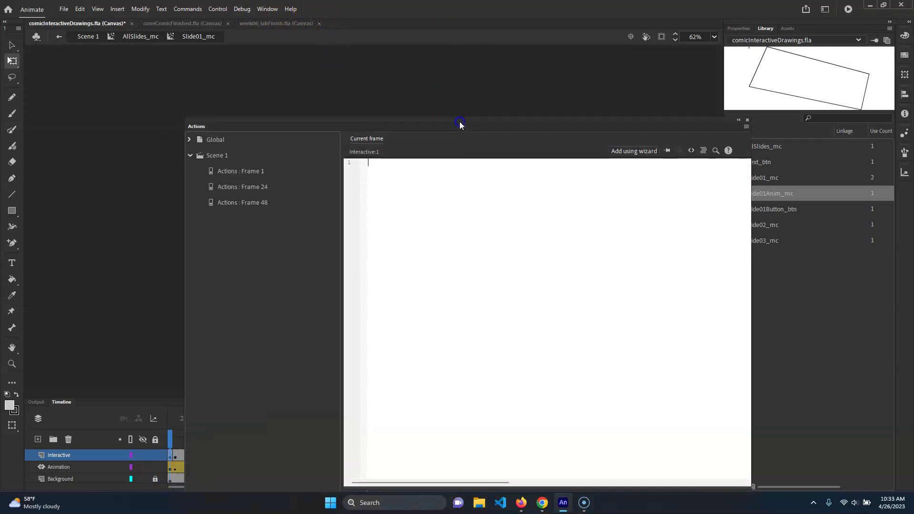
pyautogui.click(691, 151)
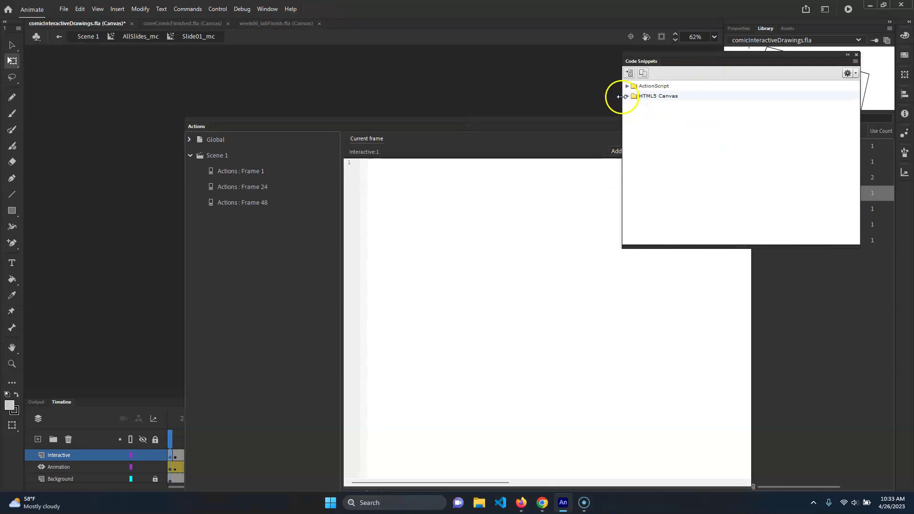
pyautogui.click(627, 95)
pyautogui.click(635, 106)
pyautogui.doubleClick(676, 115)
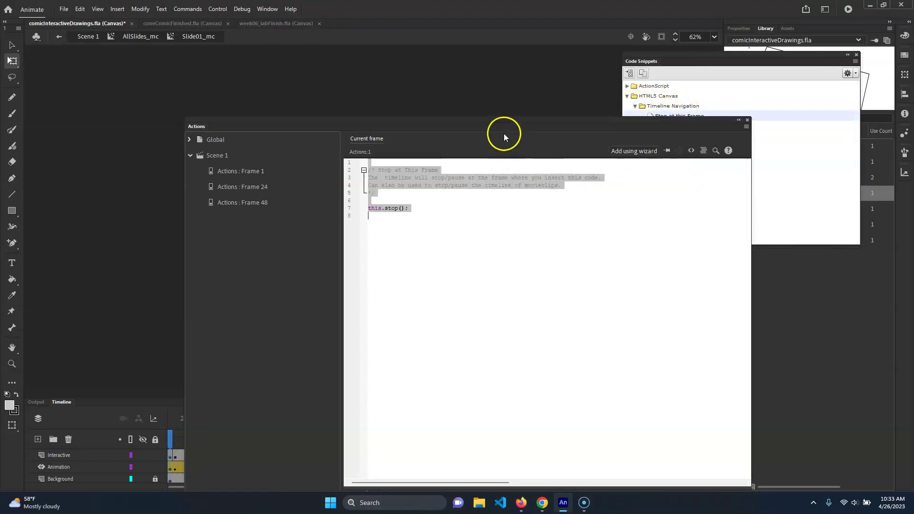
pyautogui.moveTo(659, 265); pyautogui.dragTo(618, 222)
pyautogui.press('BackSpace')
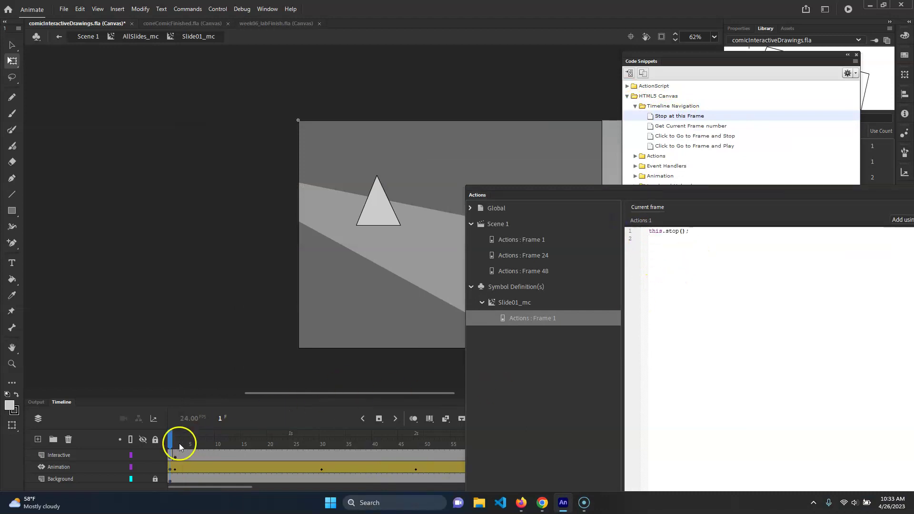
pyautogui.click(179, 444)
pyautogui.click(171, 444)
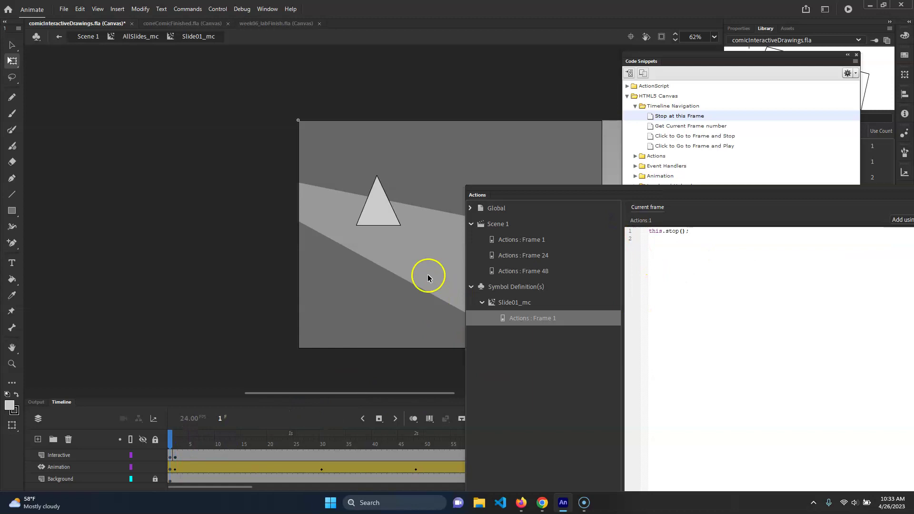
# Step: Give the triangle button on frame 1 of Slide01_mc the instance name Slide01Button
pyautogui.click(387, 214)
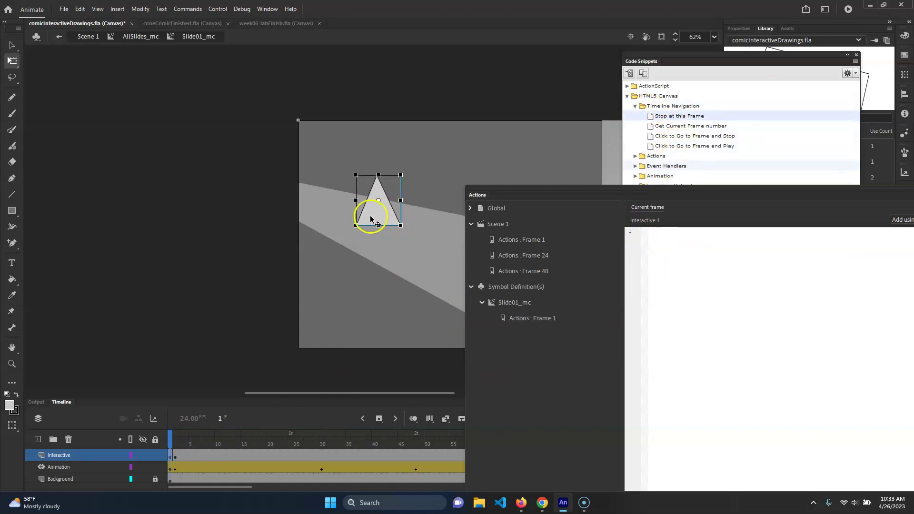
pyautogui.moveTo(730, 62); pyautogui.dragTo(705, 126)
pyautogui.click(740, 29)
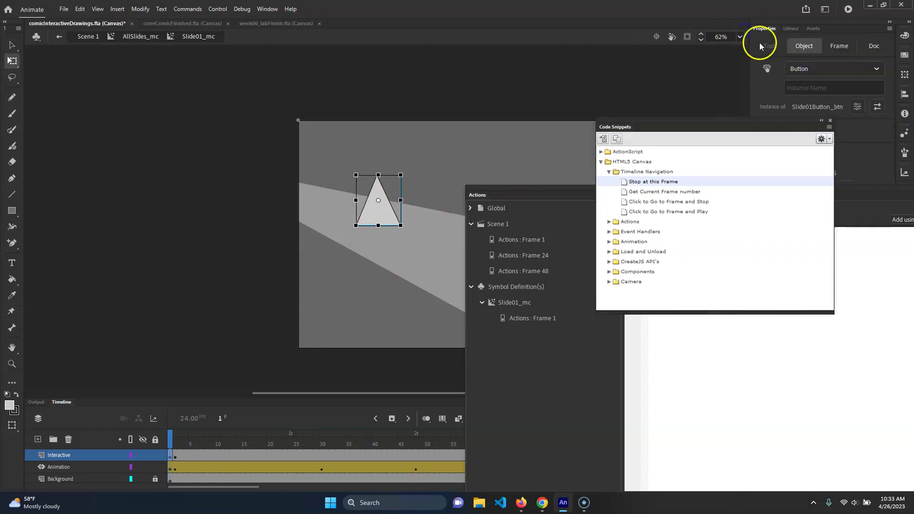
pyautogui.write('sLIDE')
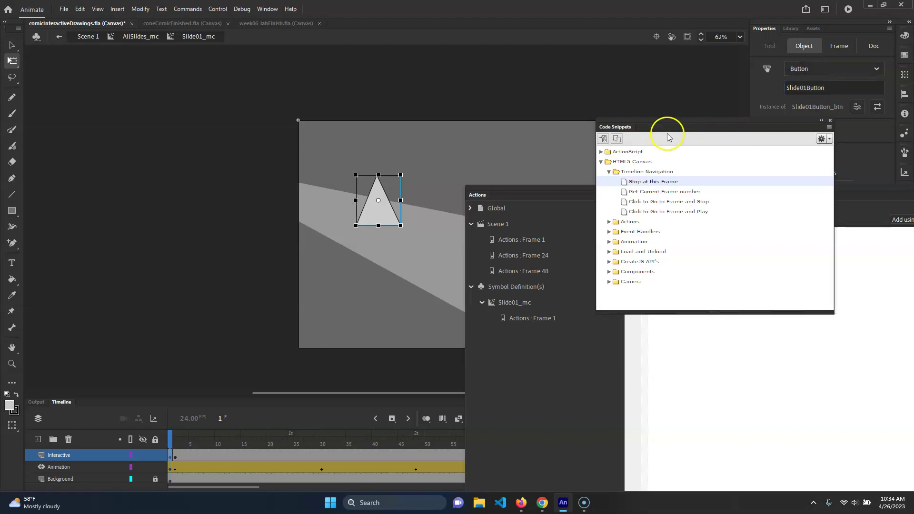
# Step: Add the Click to Go to Frame and Play snippet for Slide01Button, remove its comment block and change the function's call to this.play()
pyautogui.doubleClick(663, 213)
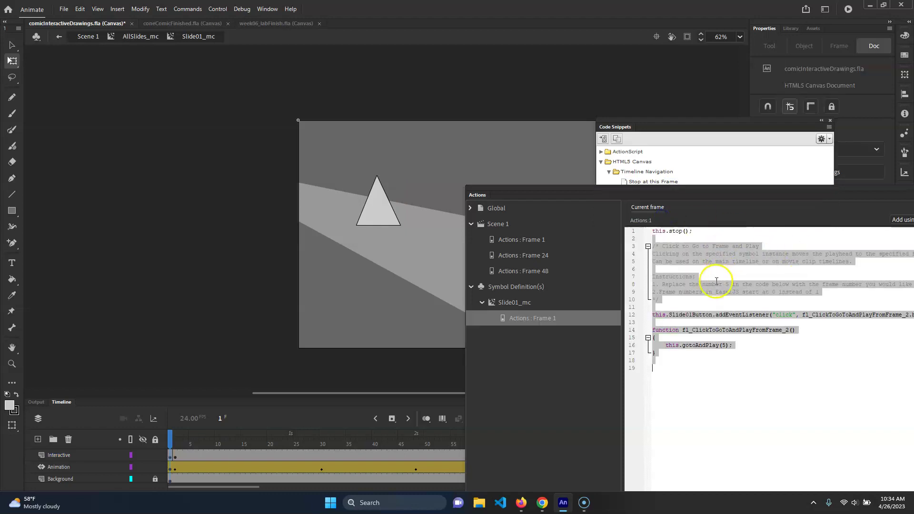
pyautogui.press('Delete')
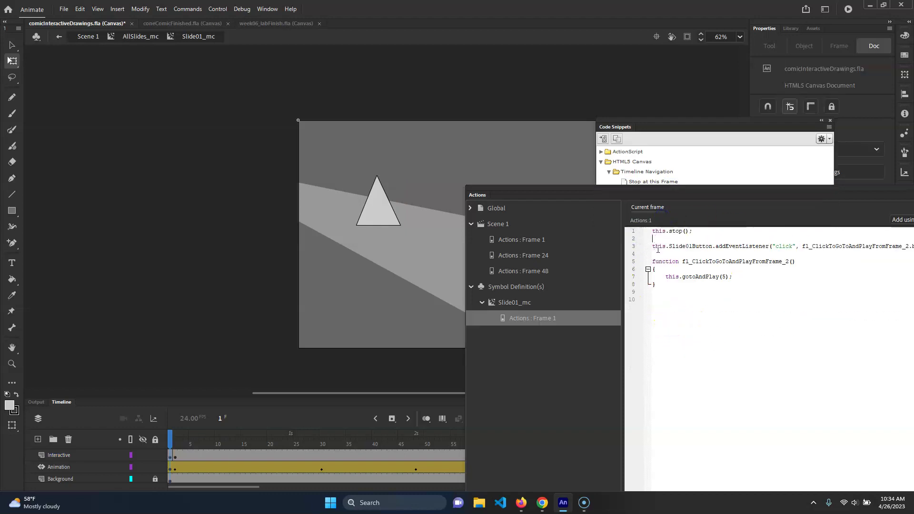
pyautogui.click(699, 230)
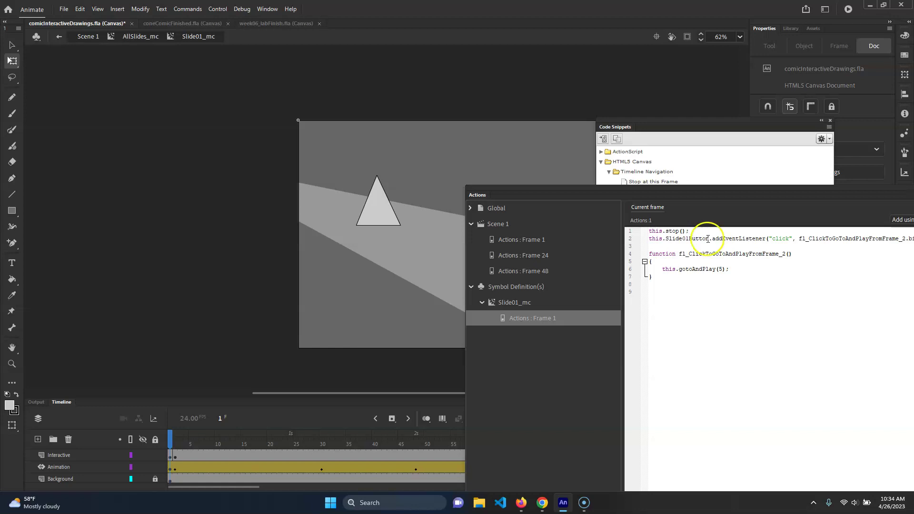
pyautogui.press('Return')
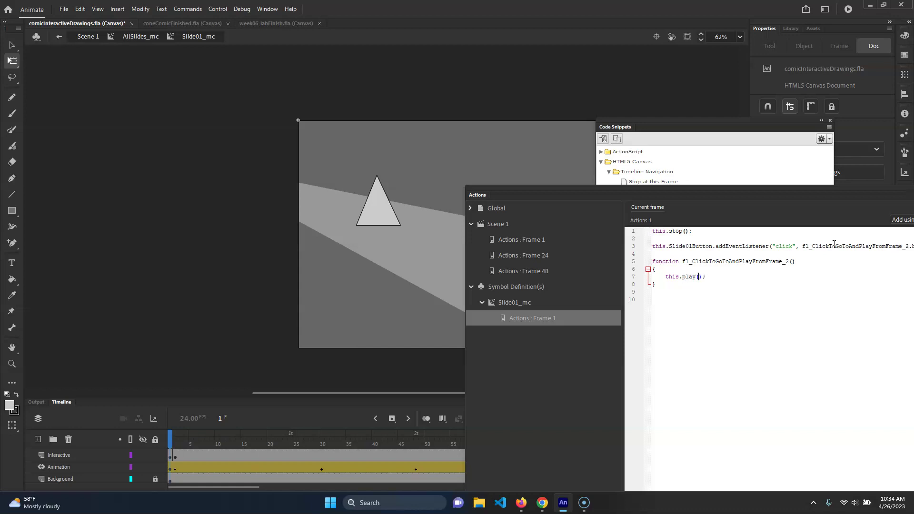
# Step: Test the comic in the browser, trying the arrow button to change slides and the triangle button to trigger slide 1's animation
pyautogui.hotkey('ctrl', 'Return')
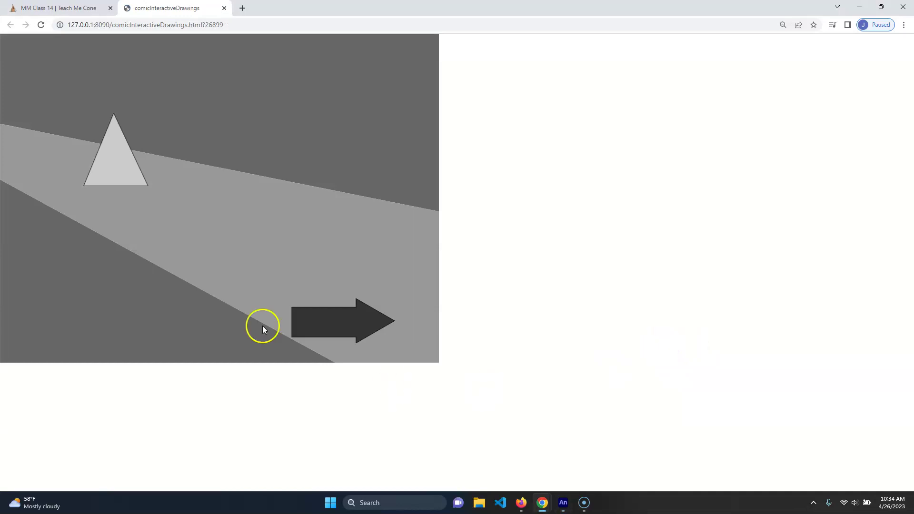
pyautogui.click(373, 315)
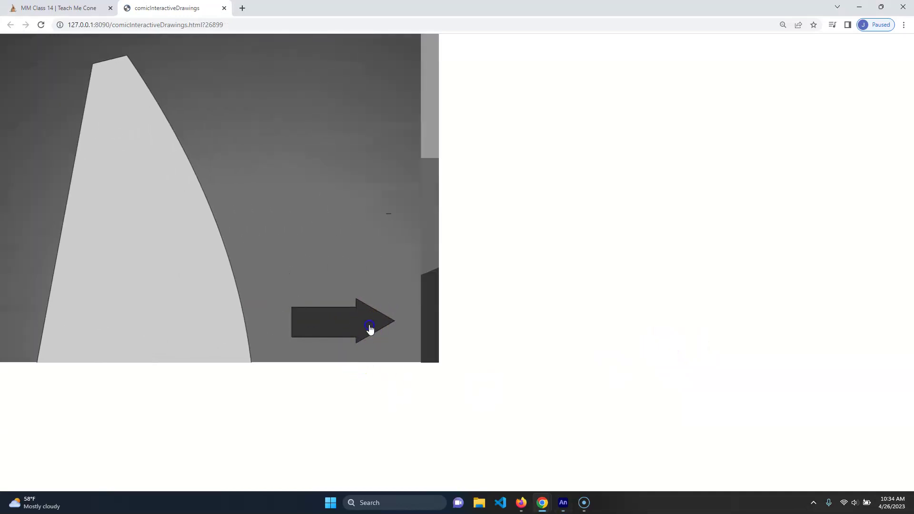
pyautogui.click(360, 341)
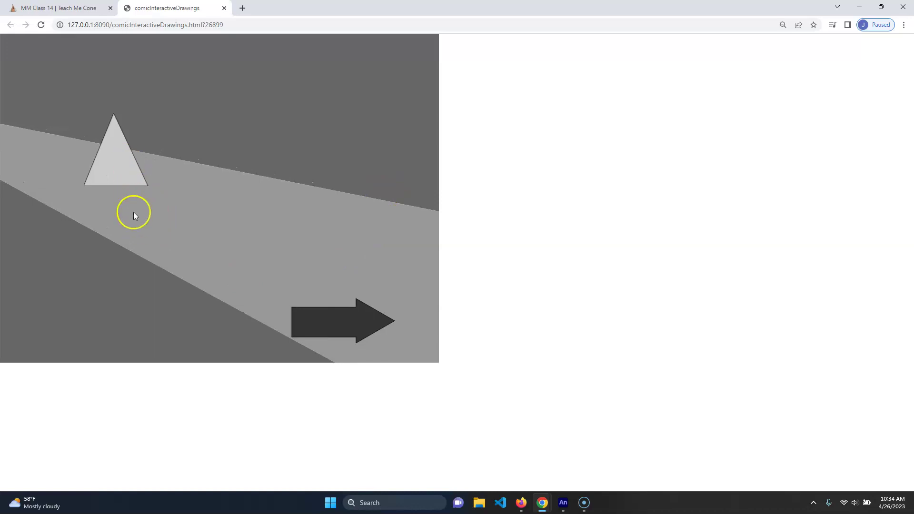
pyautogui.click(123, 171)
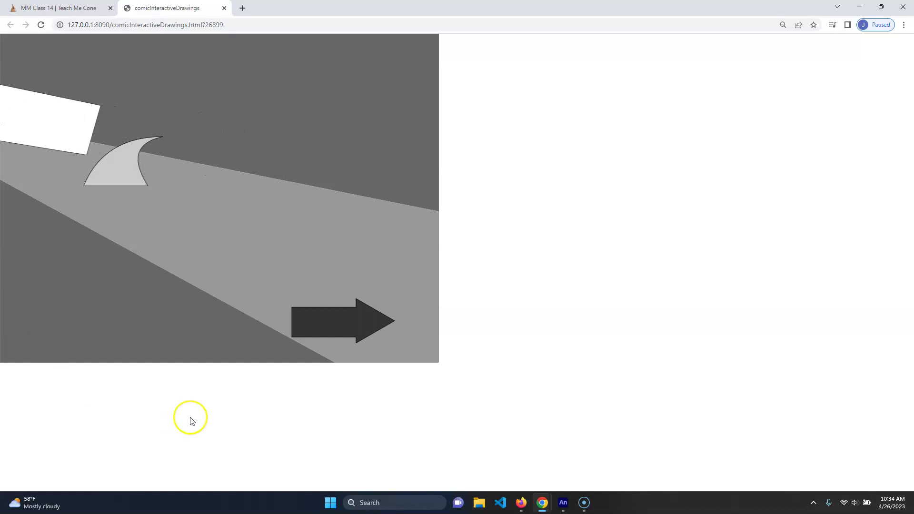
pyautogui.click(129, 172)
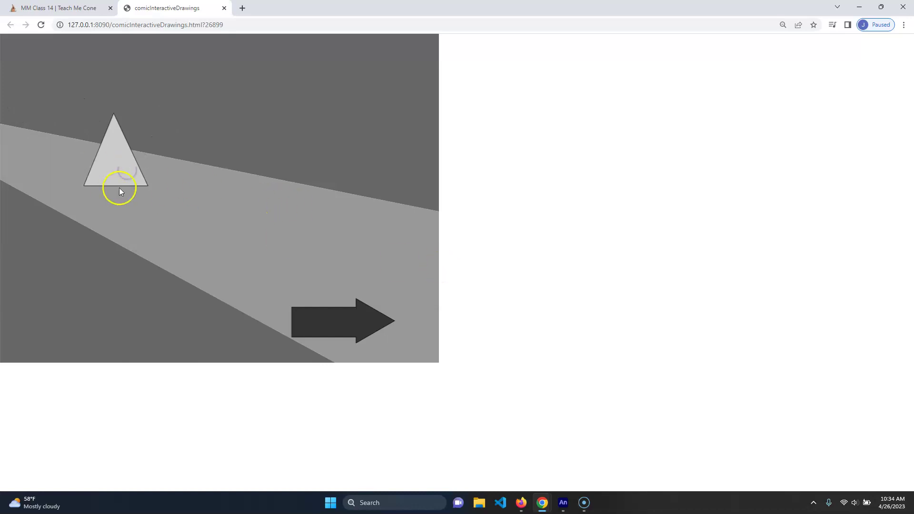
pyautogui.click(125, 172)
pyautogui.click(328, 318)
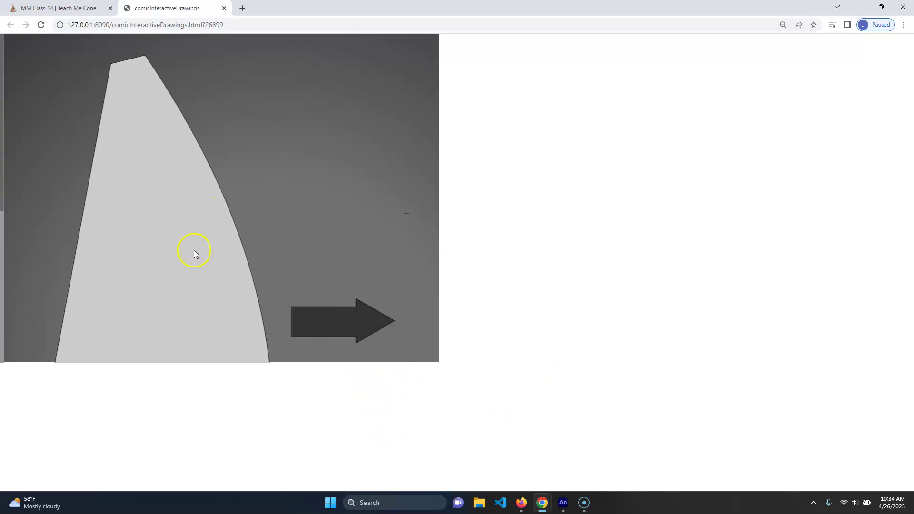
# Step: Switch back to Animate, return to Scene 1, close the Actions and Code Snippets windows and bring the timeline back into view
pyautogui.click(564, 500)
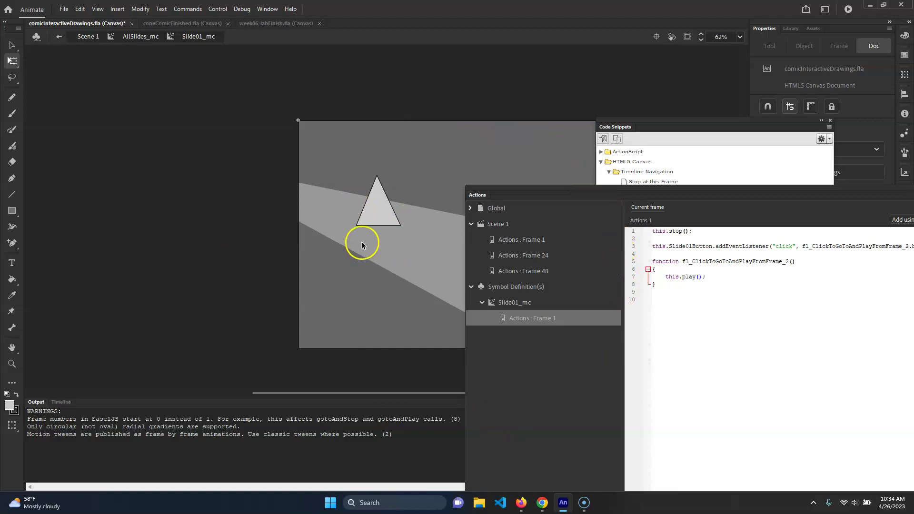
pyautogui.click(88, 36)
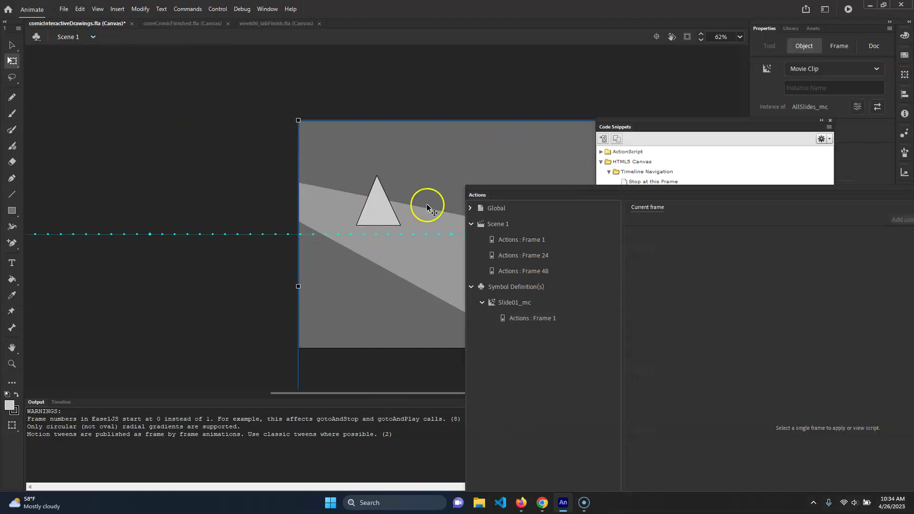
pyautogui.moveTo(617, 196); pyautogui.dragTo(288, 125)
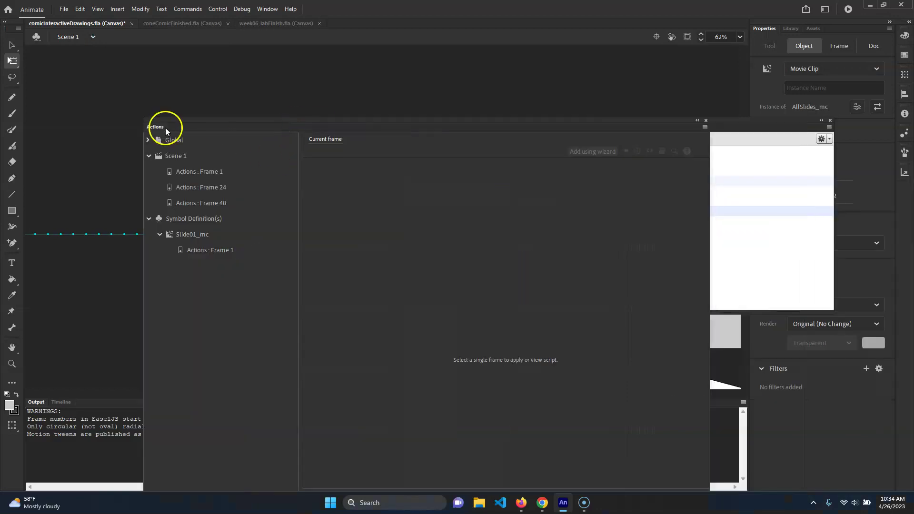
pyautogui.click(706, 121)
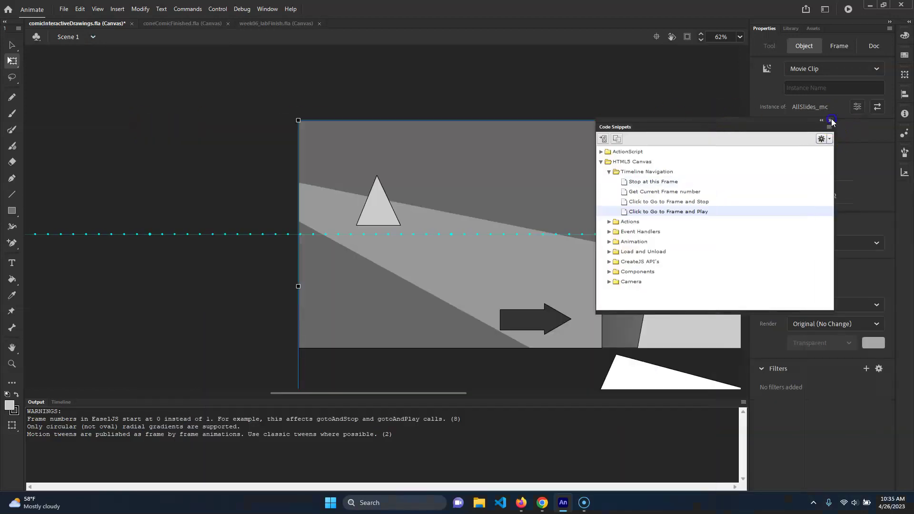
pyautogui.click(831, 121)
pyautogui.click(74, 402)
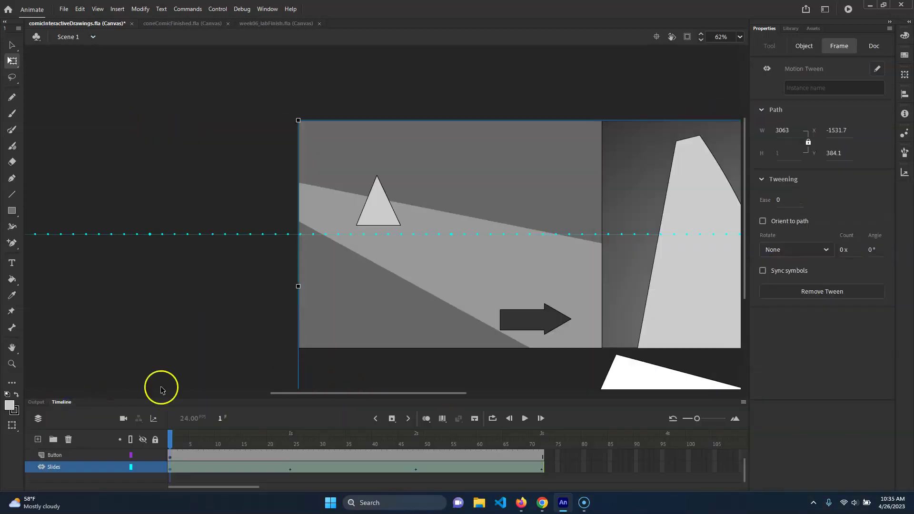
# Step: Open Slide02_mc for editing from Scene 1 and select the fill of its tall curved shape on the interactive layer
pyautogui.click(586, 304)
pyautogui.hscroll(5, 548, 285)
pyautogui.click(322, 347)
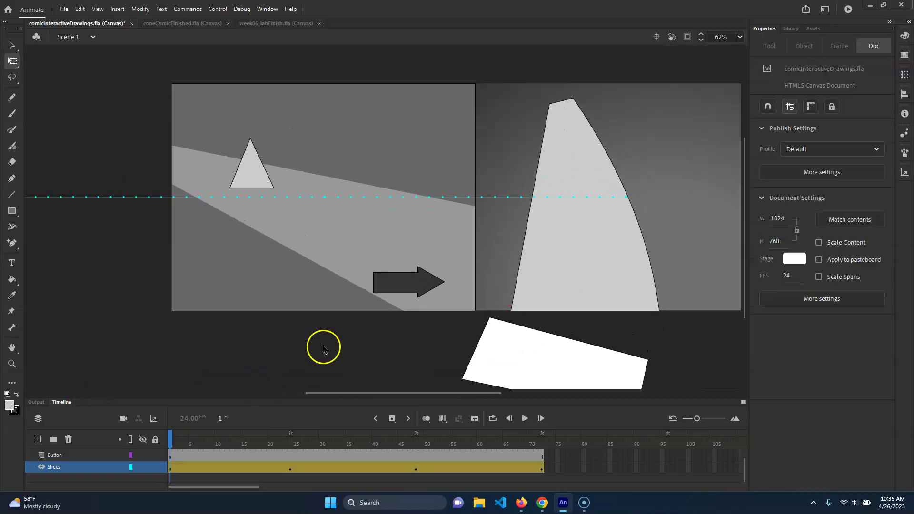
pyautogui.click(407, 285)
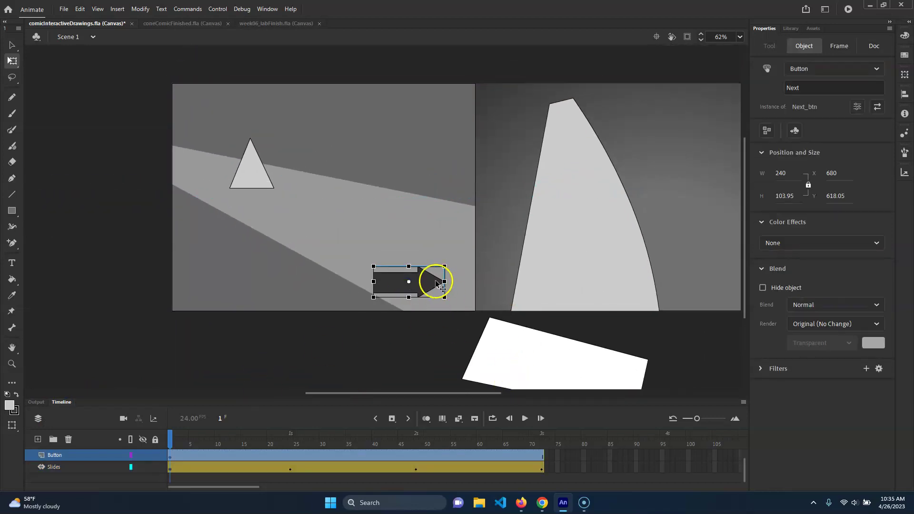
pyautogui.doubleClick(227, 194)
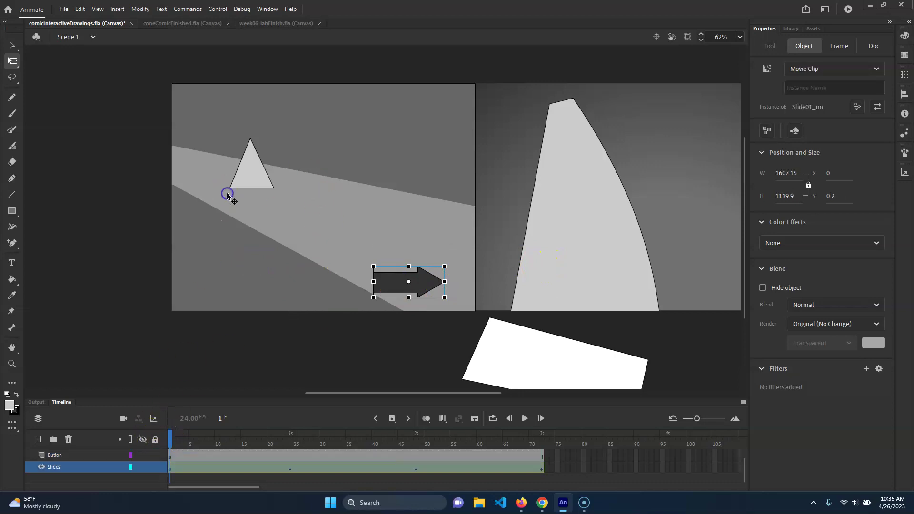
pyautogui.click(649, 351)
pyautogui.doubleClick(660, 231)
pyautogui.moveTo(675, 359); pyautogui.dragTo(450, 351)
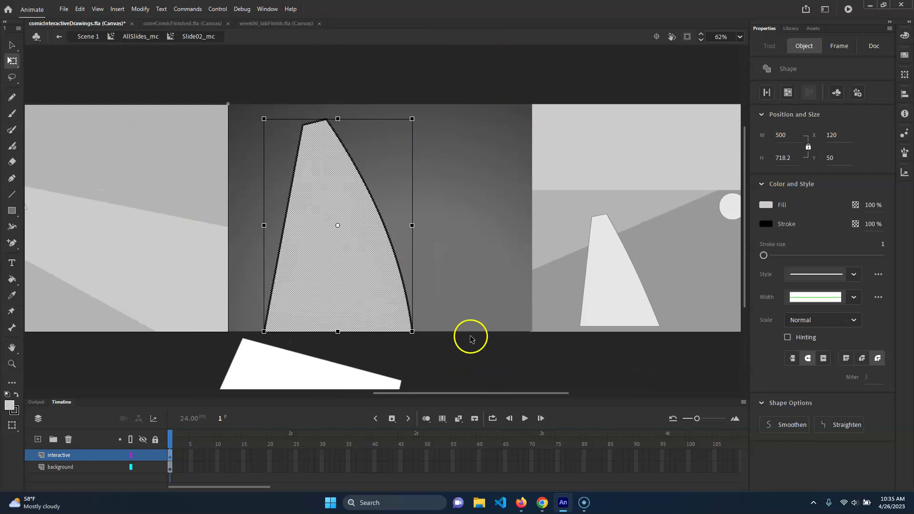
pyautogui.click(475, 165)
pyautogui.click(499, 379)
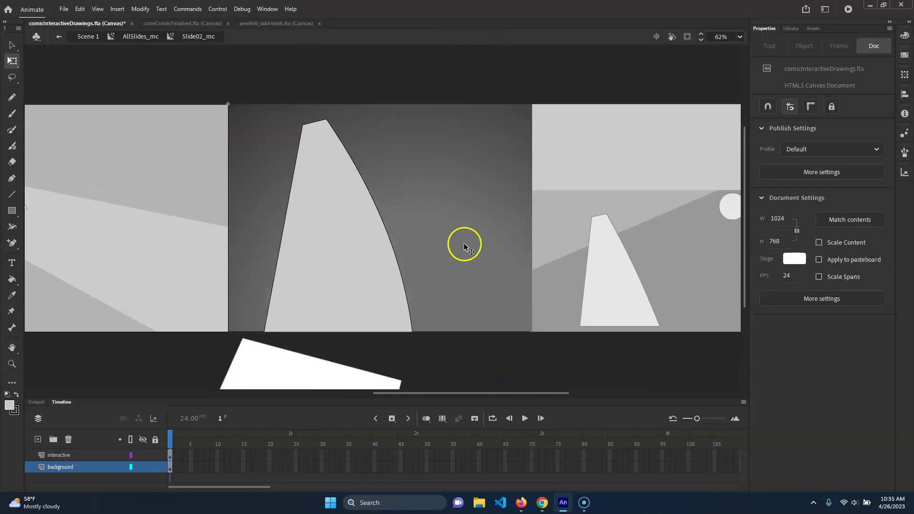
pyautogui.click(343, 285)
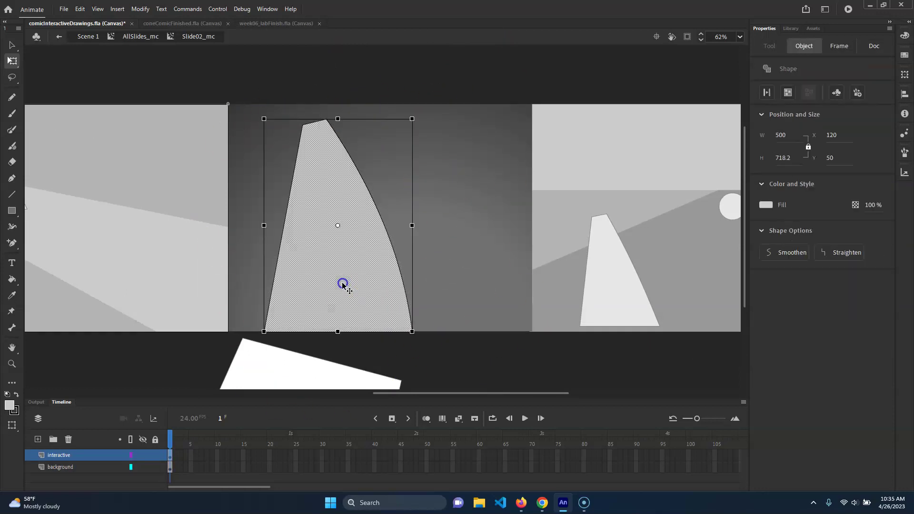
# Step: Examine slide 2's tall curved shape with its fill and outline, and the interactive and background layers up to frame 72
pyautogui.doubleClick(341, 282)
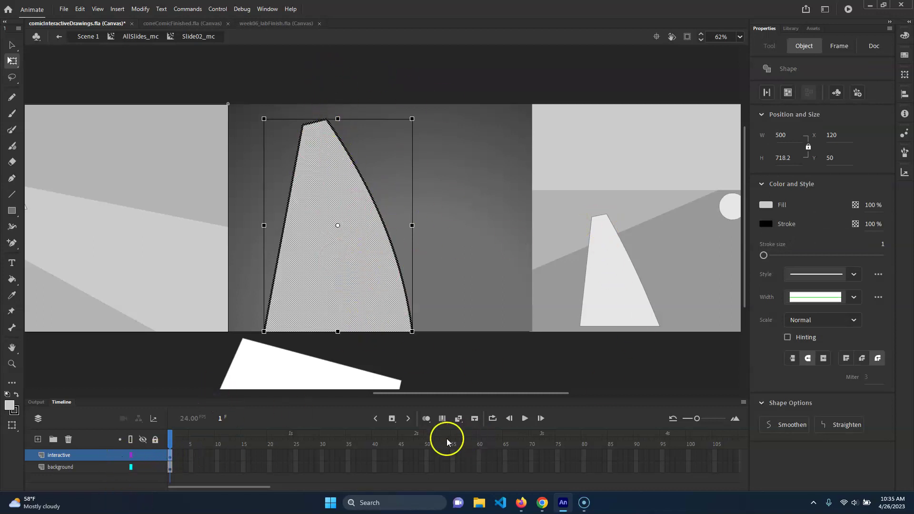
pyautogui.moveTo(546, 455); pyautogui.dragTo(544, 475)
pyautogui.click(204, 466)
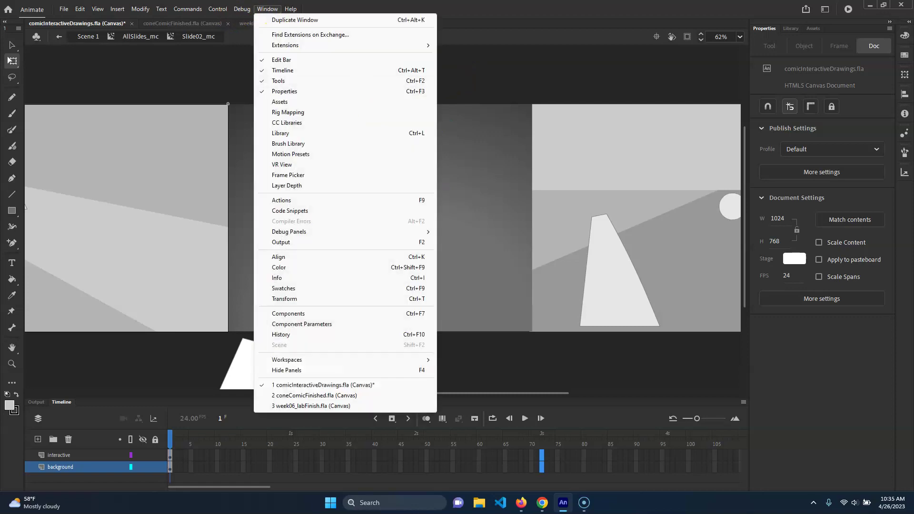
pyautogui.click(545, 84)
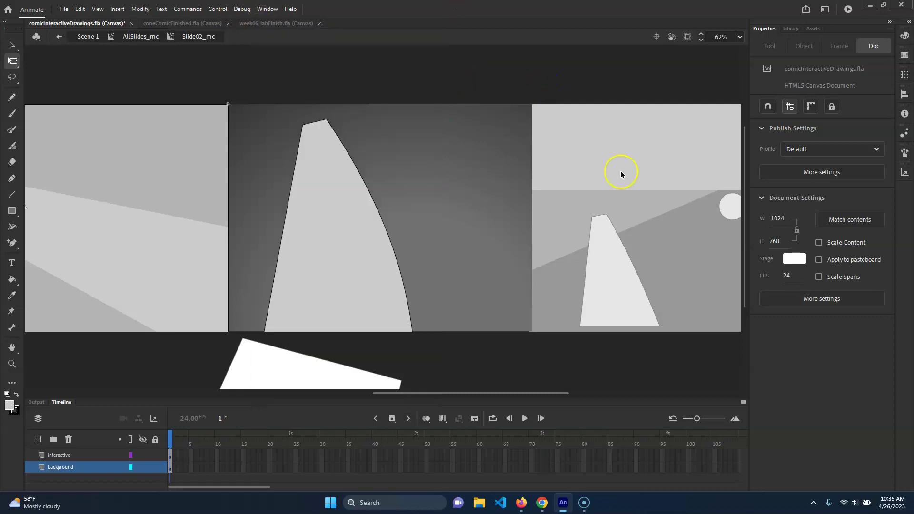
pyautogui.click(170, 456)
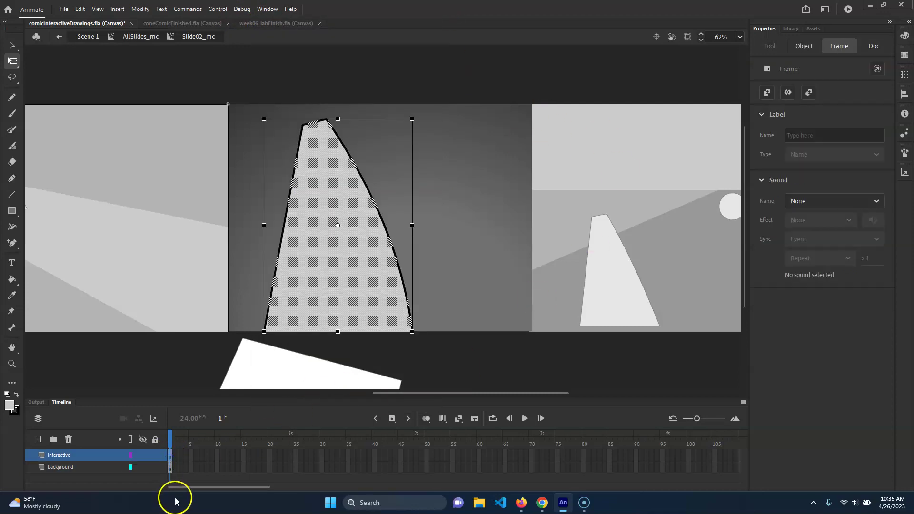
pyautogui.click(312, 241)
pyautogui.click(411, 377)
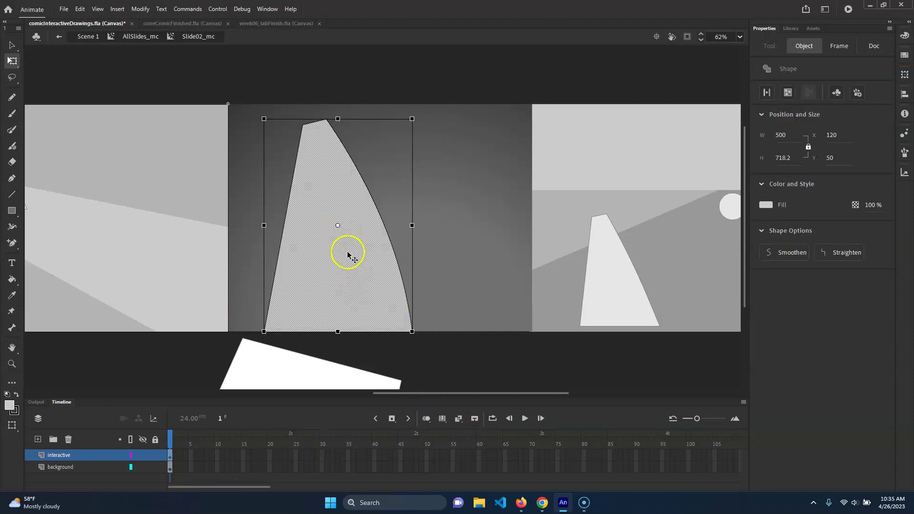
pyautogui.click(291, 205)
pyautogui.click(296, 443)
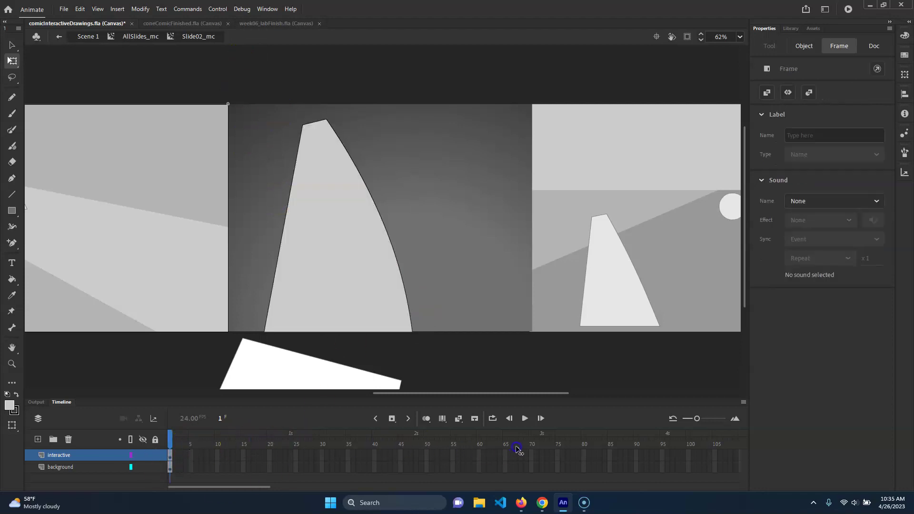
pyautogui.click(313, 351)
pyautogui.click(177, 469)
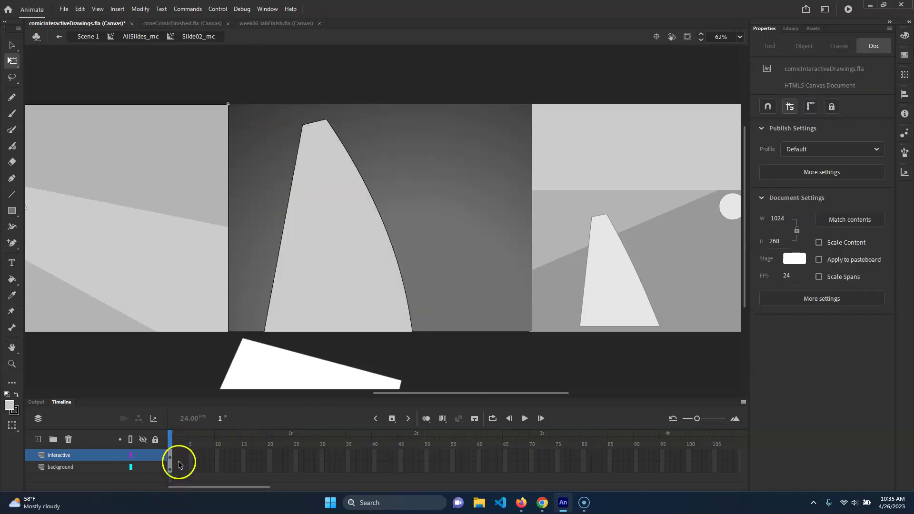
# Step: Return to Scene 1, then open AllSlides_mc and Slide01_mc inside it for editing
pyautogui.click(81, 41)
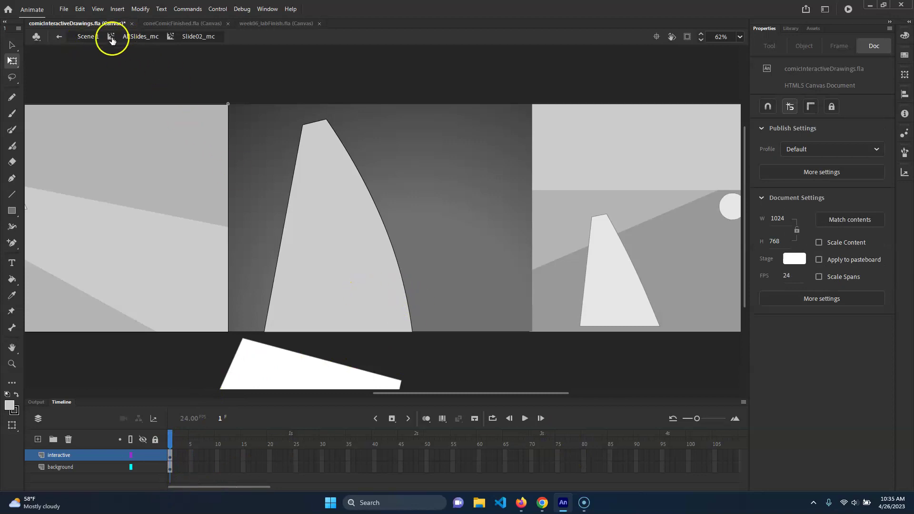
pyautogui.click(174, 301)
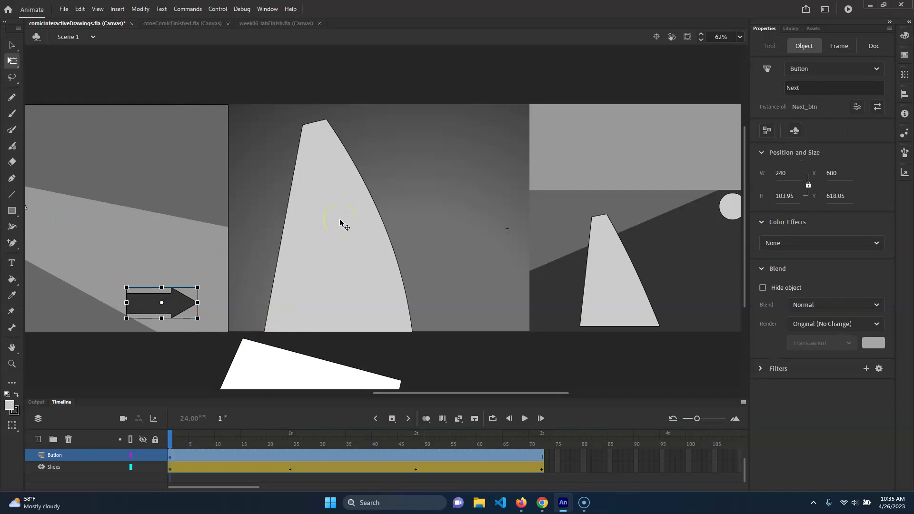
pyautogui.moveTo(229, 269); pyautogui.dragTo(470, 265)
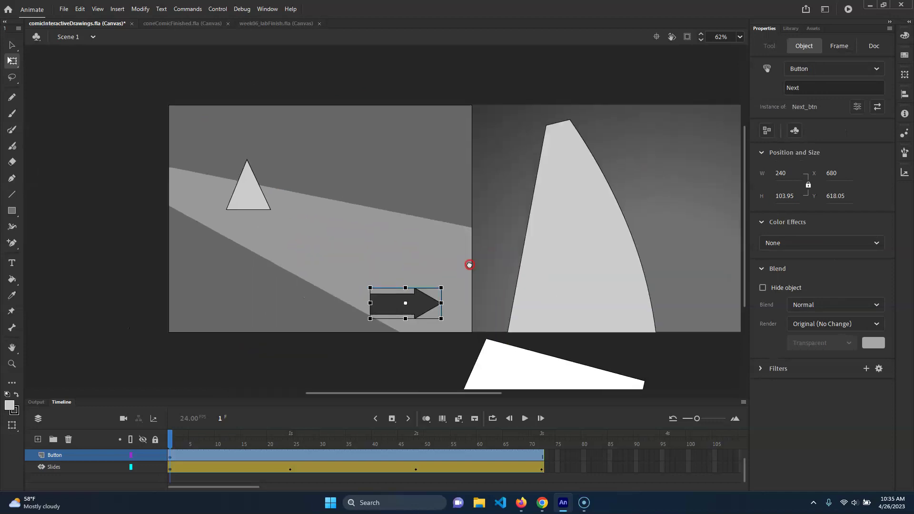
pyautogui.doubleClick(309, 206)
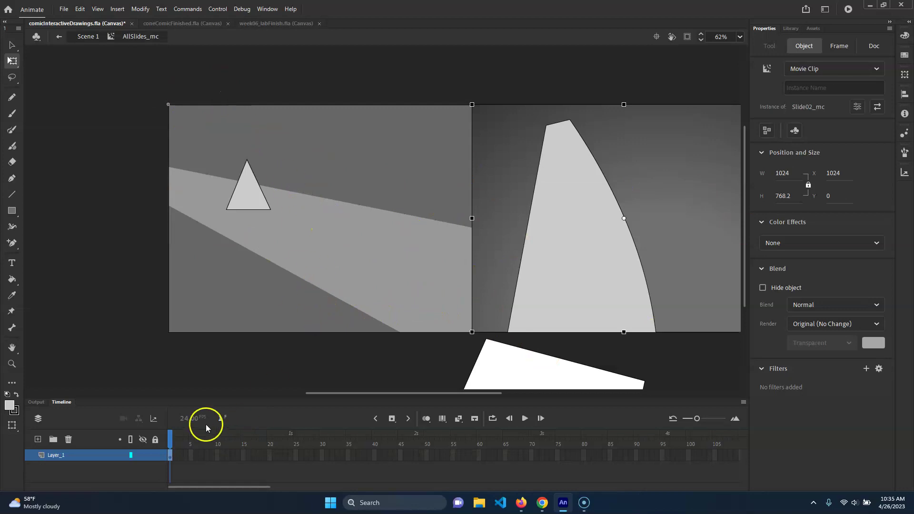
pyautogui.doubleClick(291, 161)
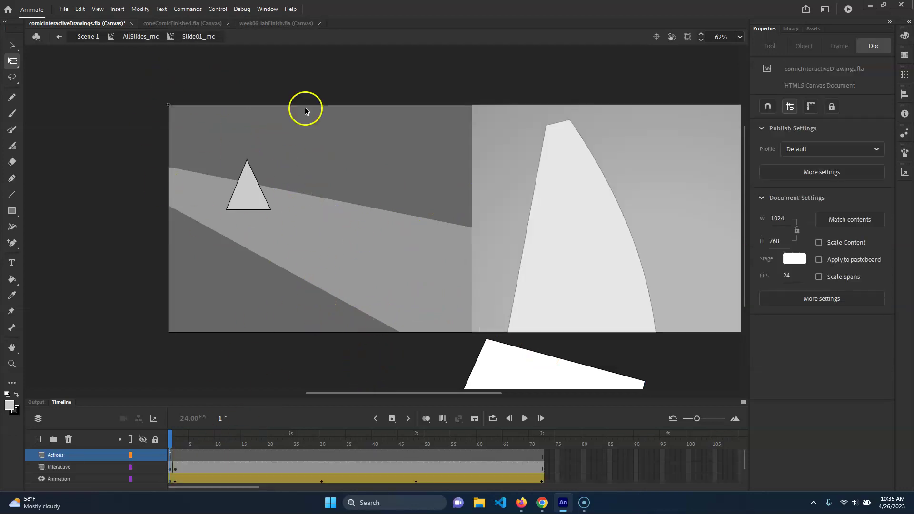
# Step: Review Slide01_mc's Animation, Interactive and Background layers, ending with the Interactive layer selected
pyautogui.click(72, 478)
pyautogui.click(63, 467)
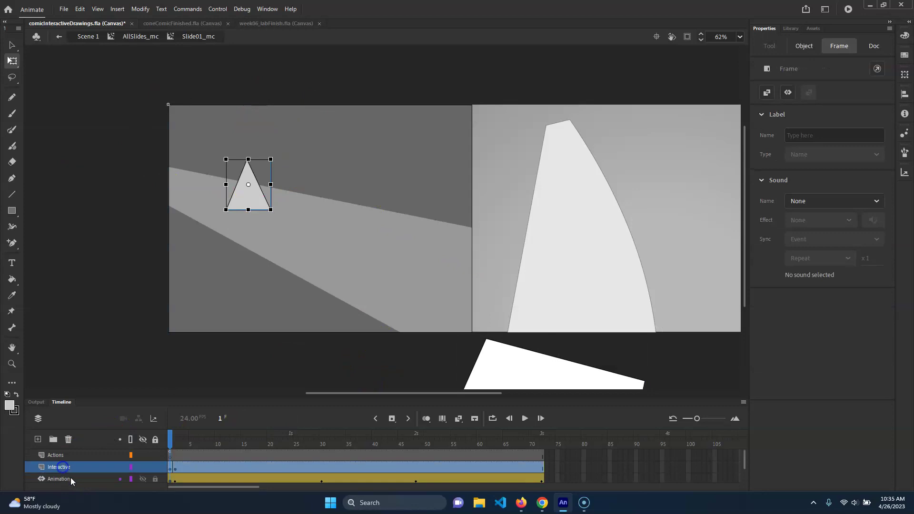
pyautogui.scroll(-2, 72, 461)
pyautogui.click(64, 469)
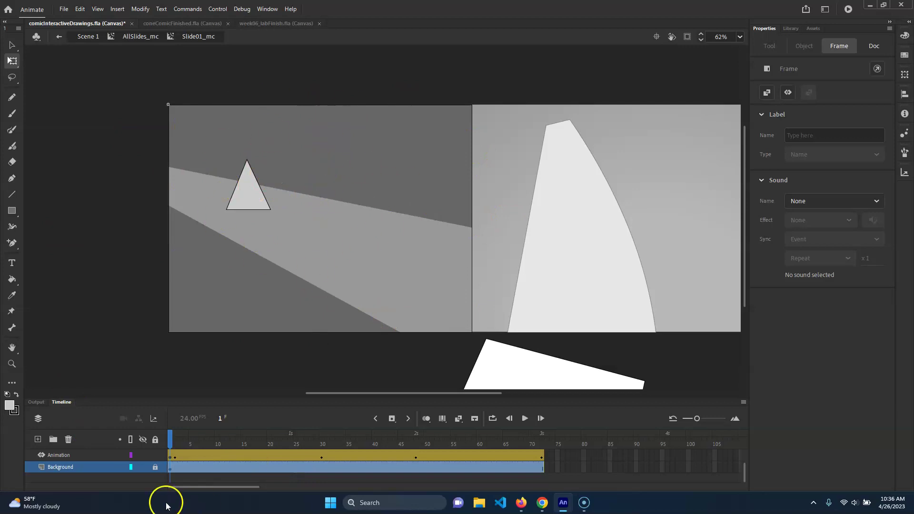
pyautogui.scroll(2, 67, 464)
pyautogui.click(58, 467)
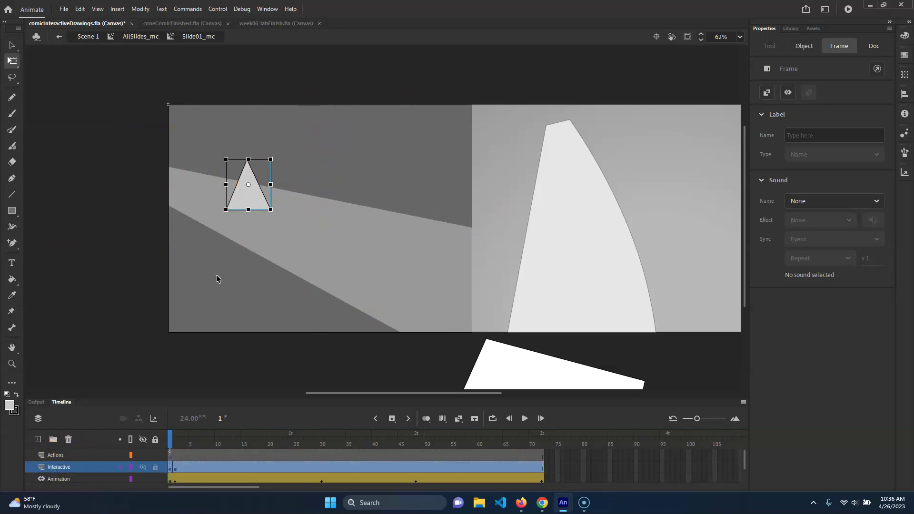
# Step: Look inside the triangle's Slide01Button_btn symbol, return to Slide01_mc and view frame 2 of its timeline
pyautogui.doubleClick(257, 199)
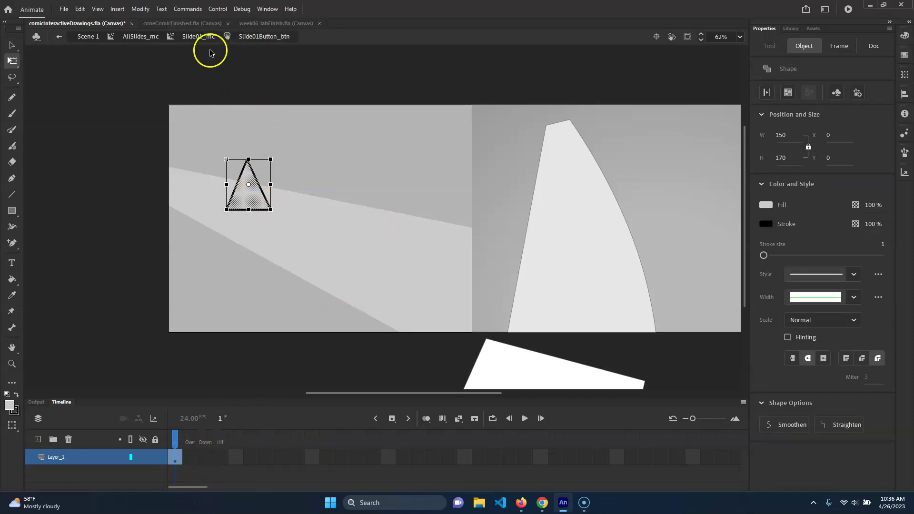
pyautogui.doubleClick(204, 118)
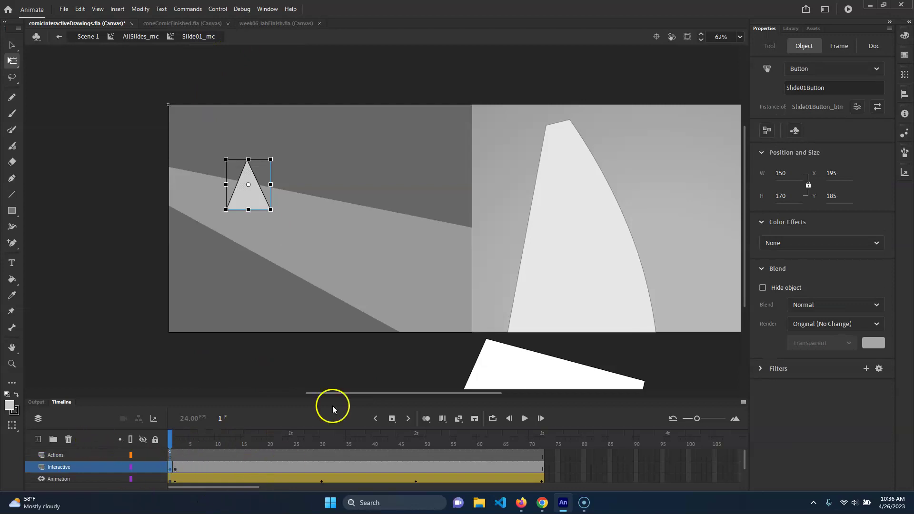
pyautogui.click(175, 440)
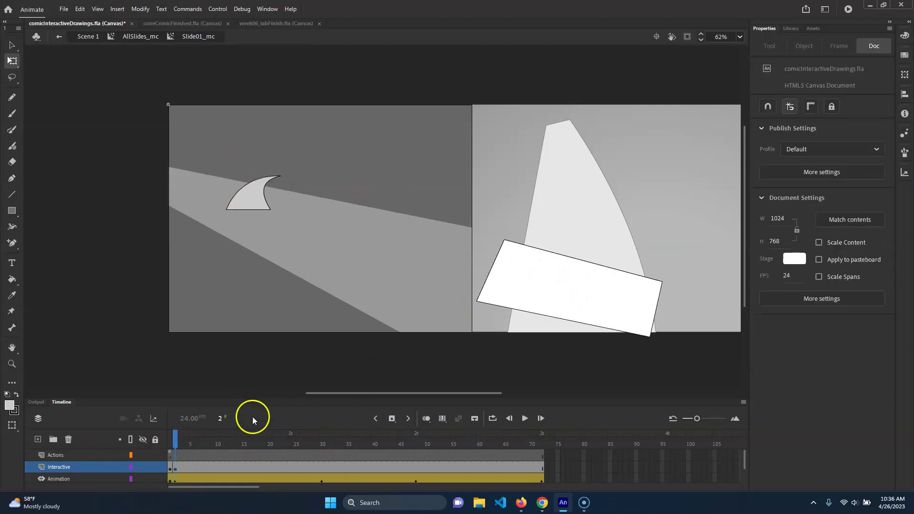
# Step: Go back to AllSlides_mc, open Slide02_mc for editing and select the contents of its interactive layer
pyautogui.click(141, 36)
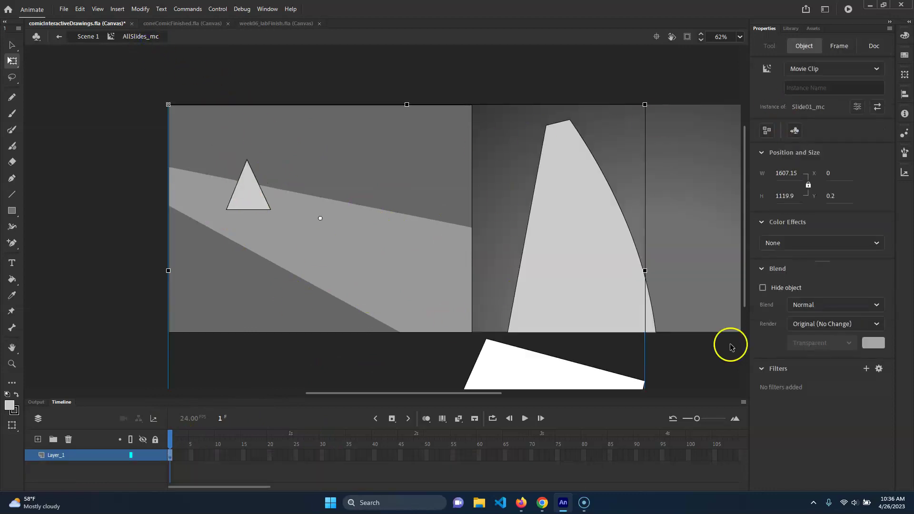
pyautogui.moveTo(622, 303); pyautogui.dragTo(390, 300)
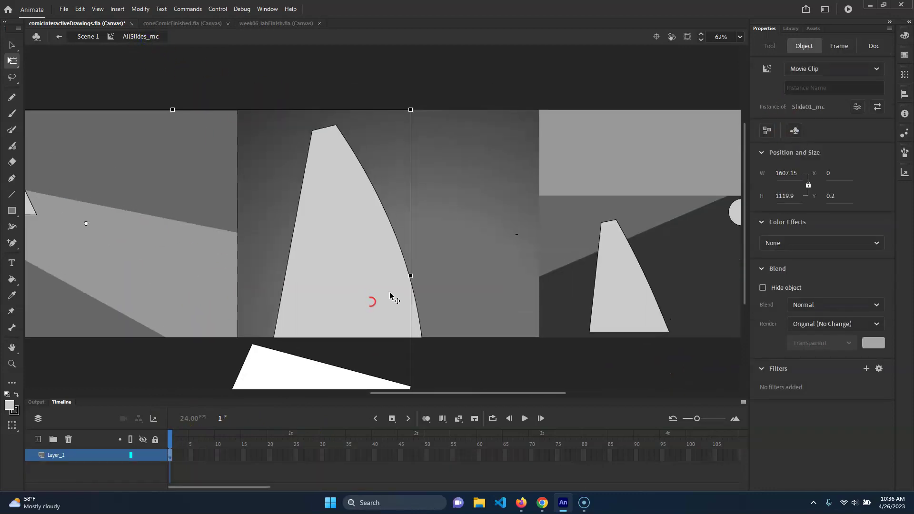
pyautogui.moveTo(557, 294); pyautogui.dragTo(521, 333)
pyautogui.click(424, 238)
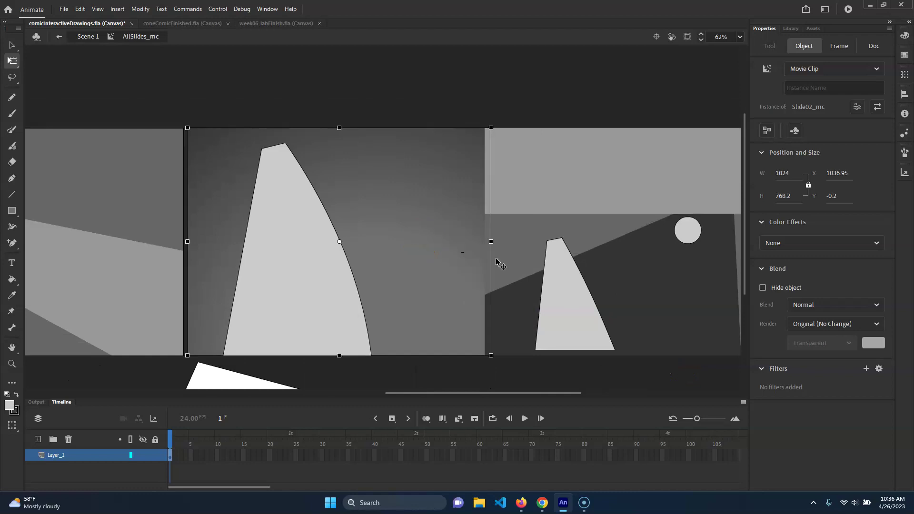
pyautogui.doubleClick(403, 232)
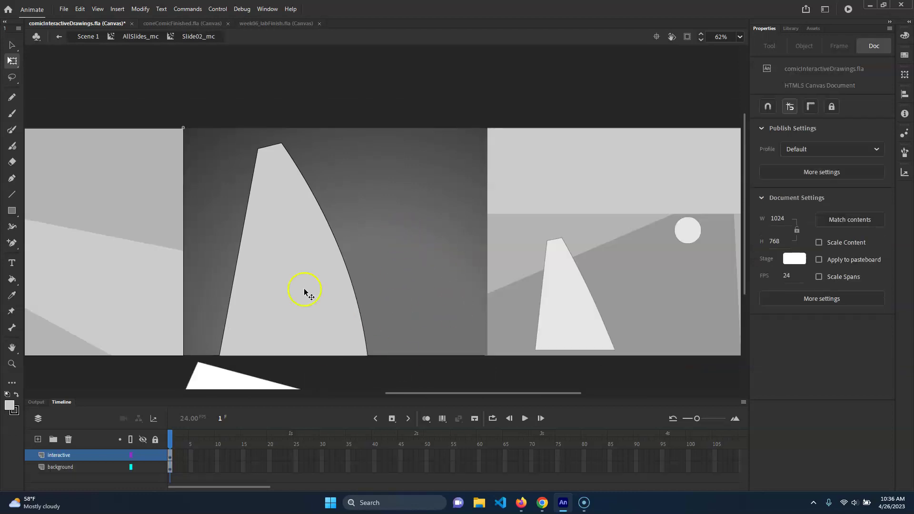
pyautogui.click(63, 467)
pyautogui.click(63, 455)
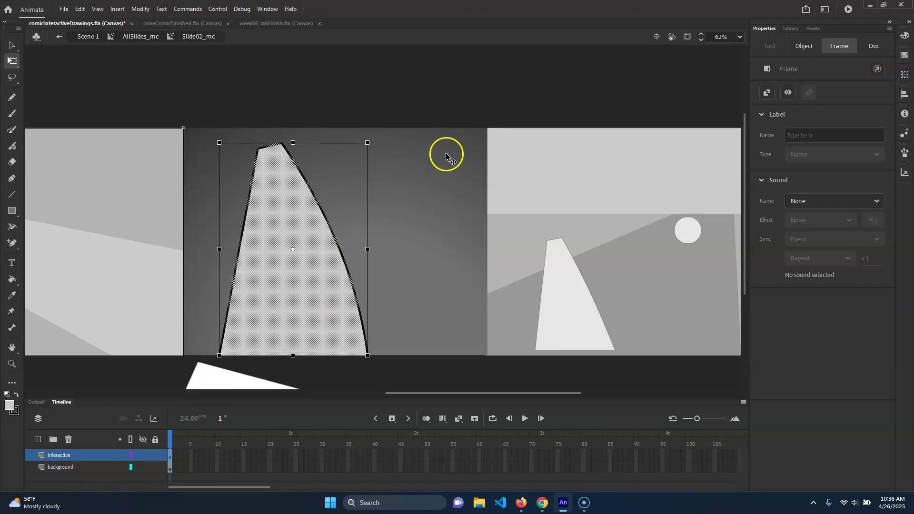
# Step: Leave Slide02_mc for AllSlides_mc, select Slide03_mc and bring the whole third slide into view
pyautogui.doubleClick(526, 82)
pyautogui.click(656, 258)
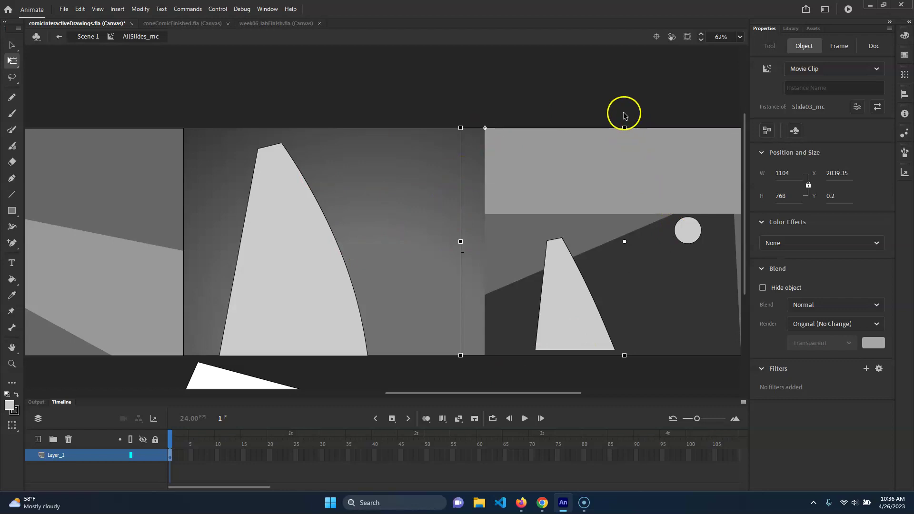
pyautogui.moveTo(630, 350); pyautogui.dragTo(578, 324)
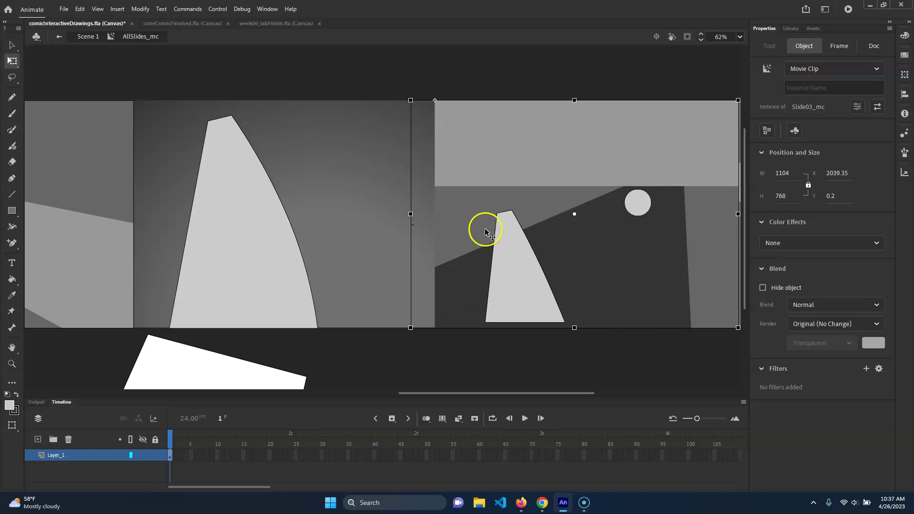
pyautogui.moveTo(585, 503)
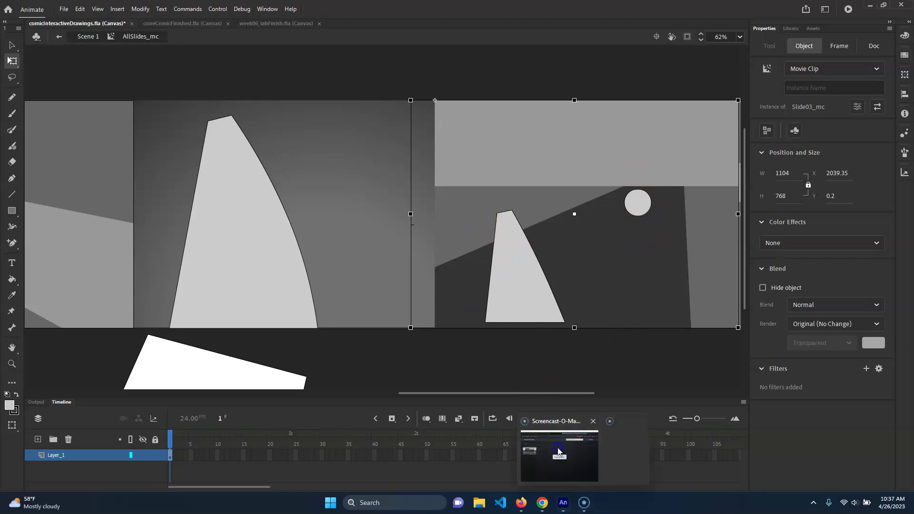